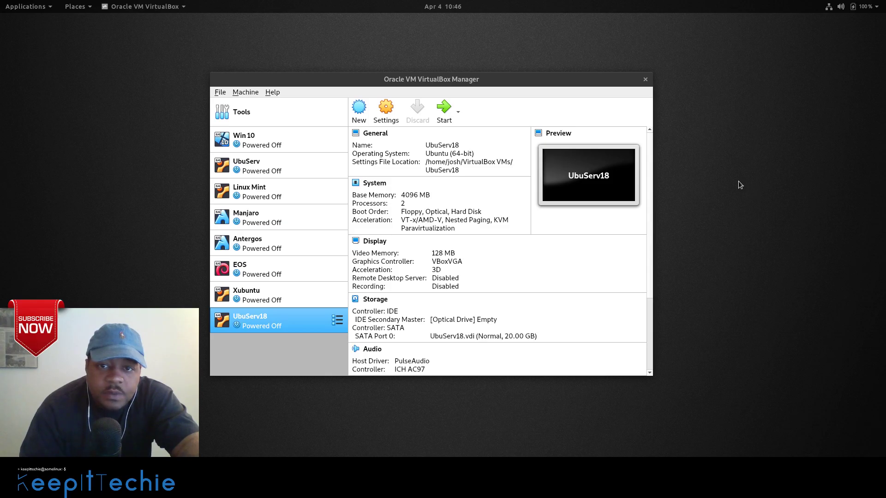
# Create a new virtual machine named Kali with type Linux and version Debian (64-bit).
pyautogui.click(360, 117)
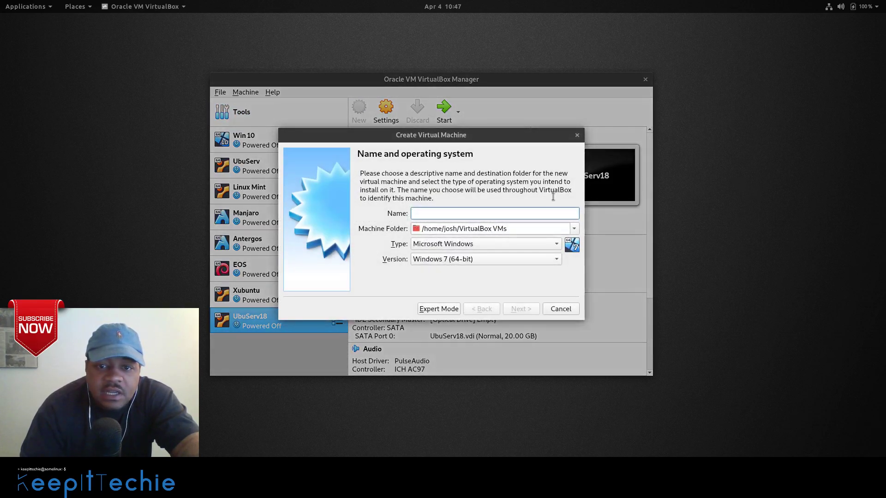
pyautogui.write('Kali')
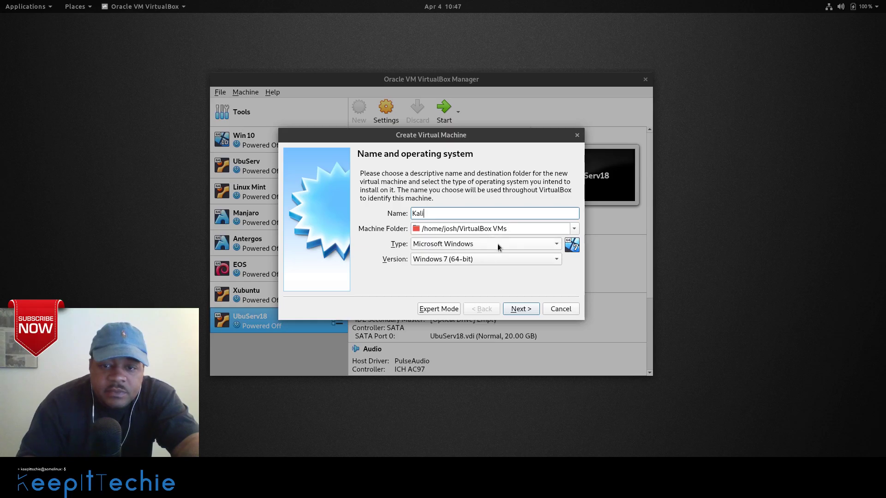
pyautogui.click(557, 248)
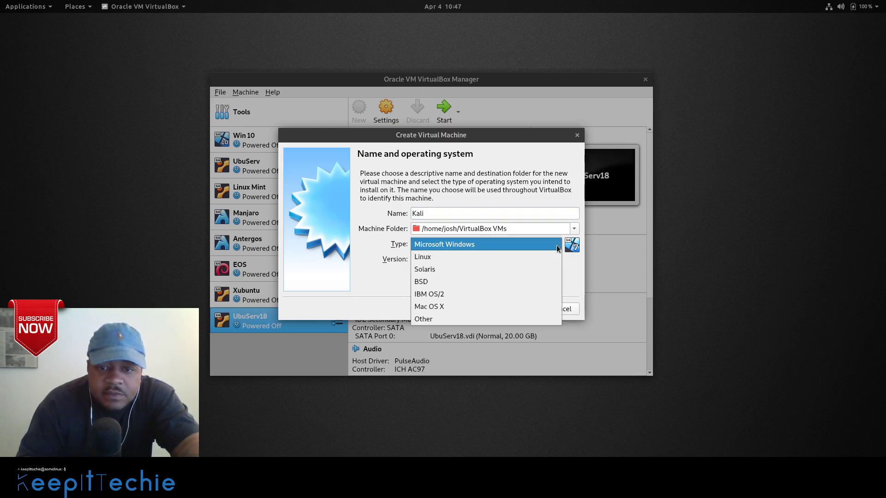
pyautogui.click(490, 261)
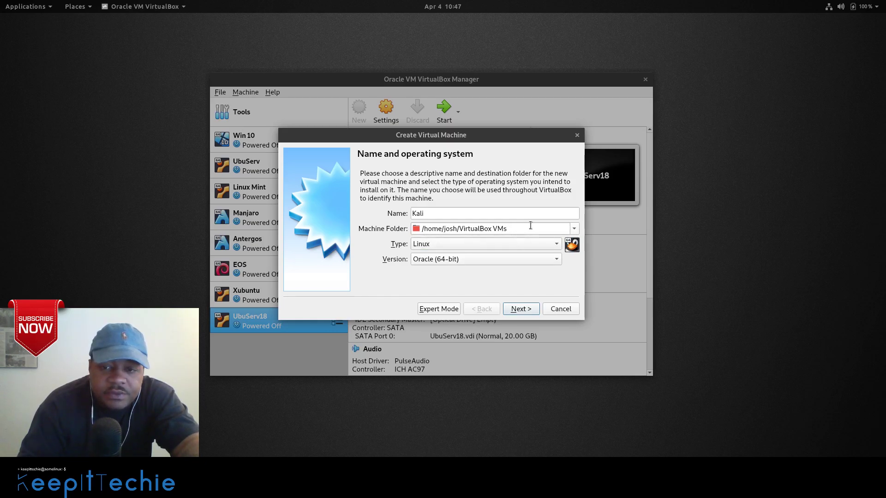
pyautogui.click(557, 262)
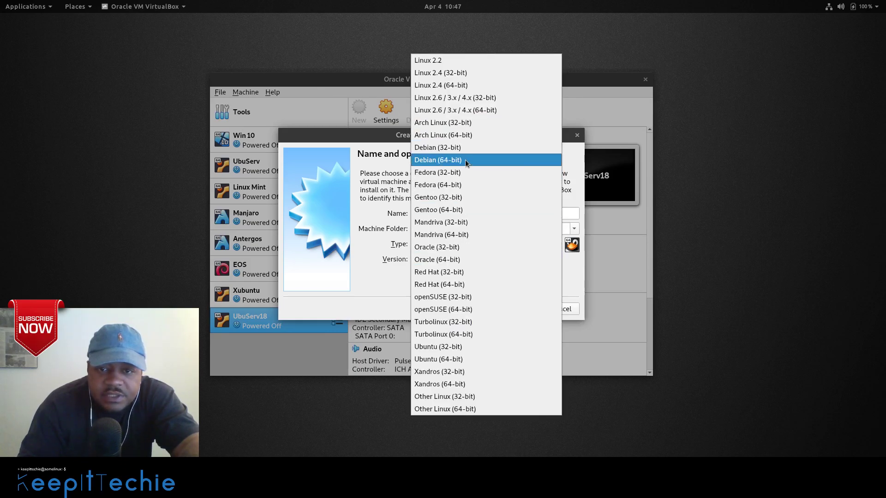
pyautogui.click(465, 160)
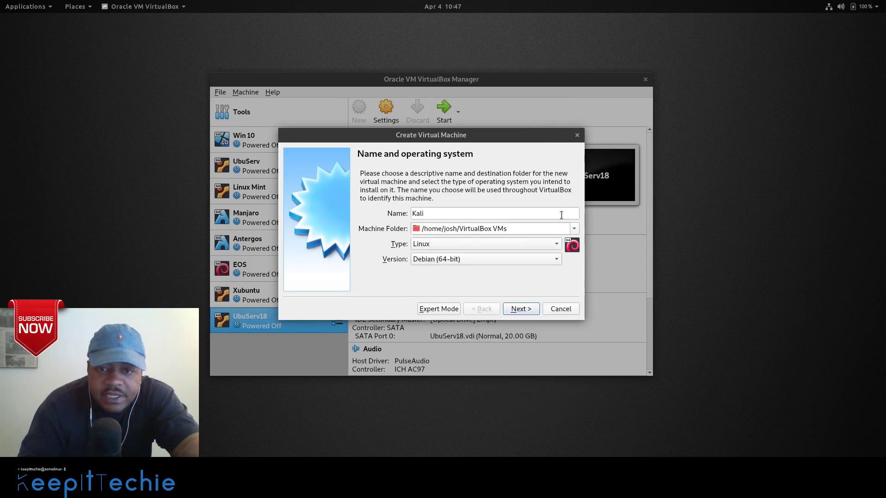
pyautogui.click(523, 310)
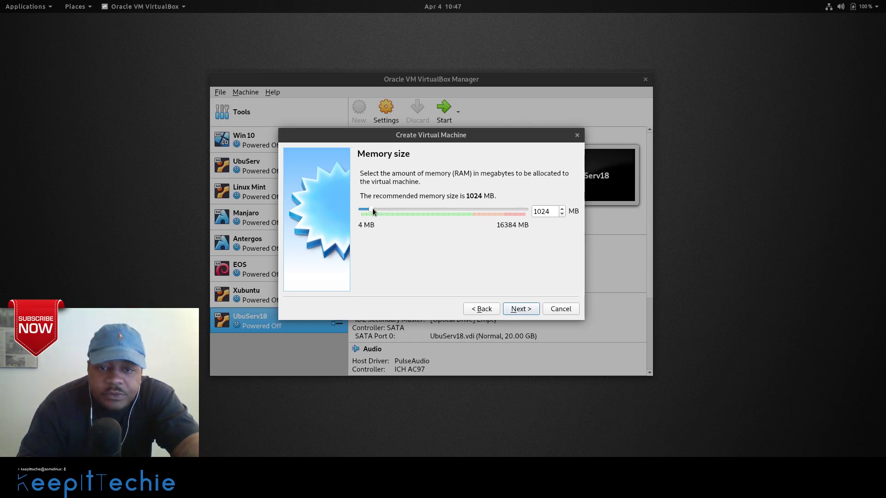
# Give Kali 2048 MB of memory and choose to create a new virtual hard disk now.
pyautogui.moveTo(375, 209); pyautogui.dragTo(382, 210)
pyautogui.click(522, 310)
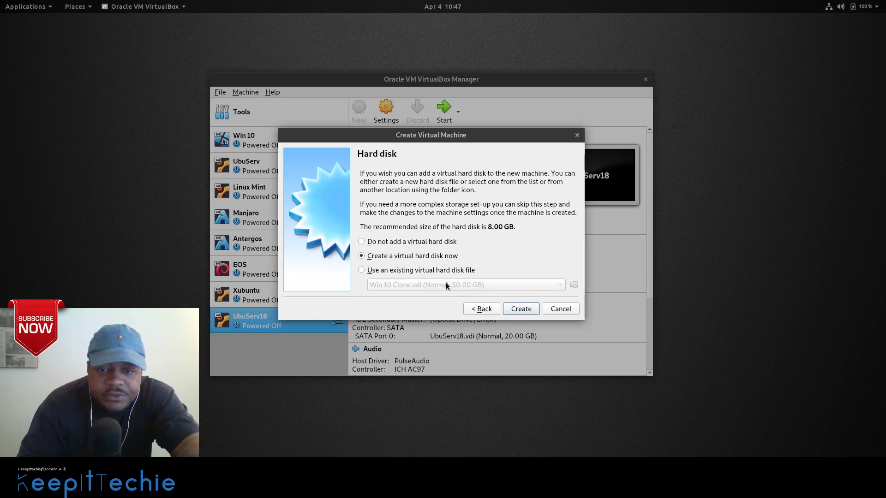
pyautogui.click(521, 309)
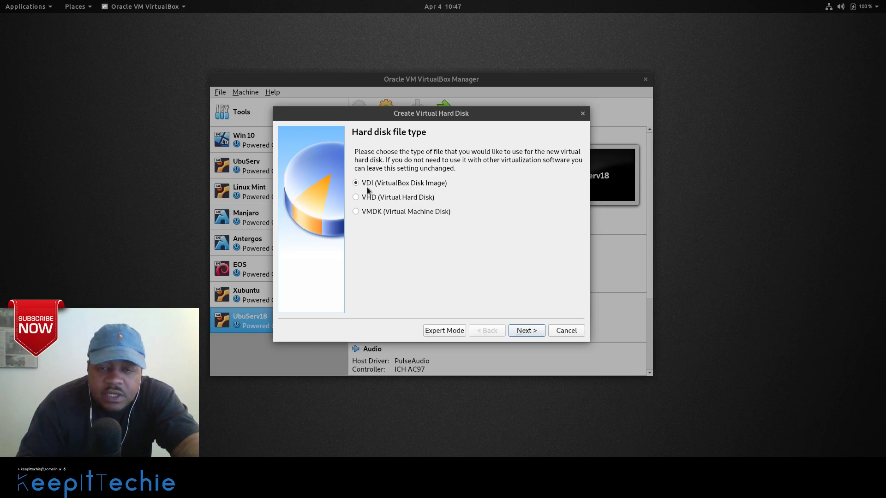
# Keep the VDI file type and choose dynamically allocated storage for the Kali disk.
pyautogui.click(530, 334)
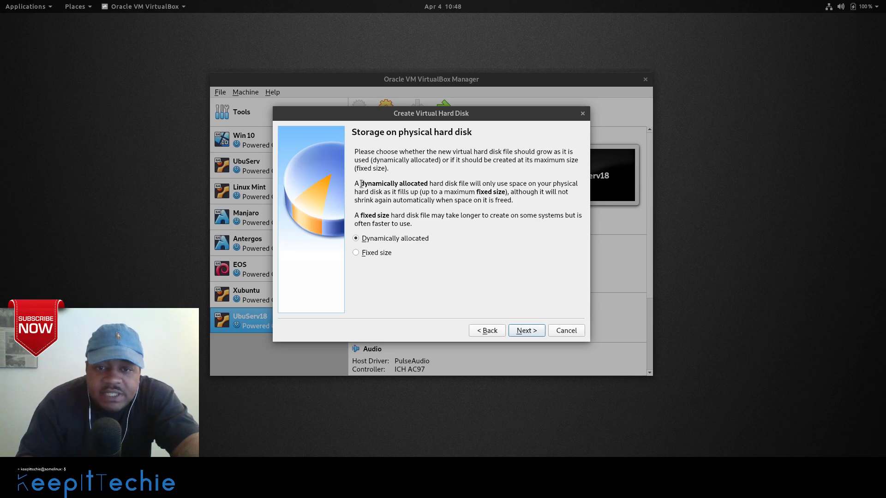
pyautogui.moveTo(361, 184); pyautogui.dragTo(426, 185)
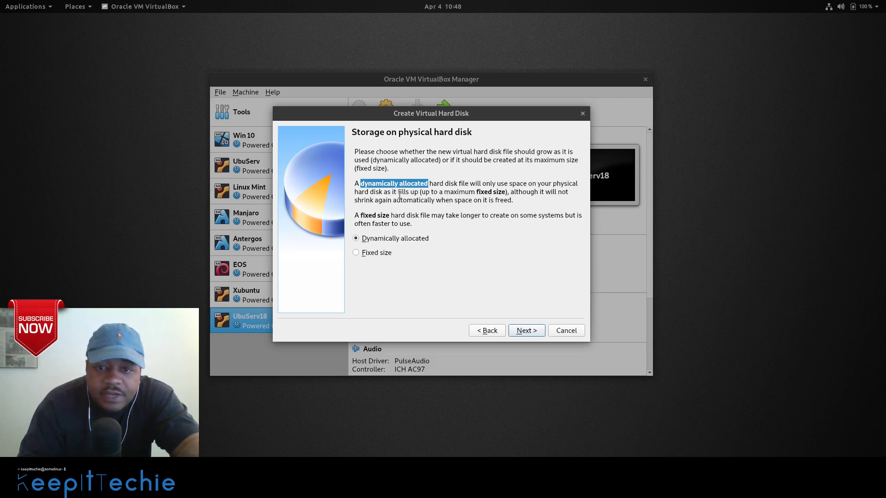
pyautogui.click(524, 332)
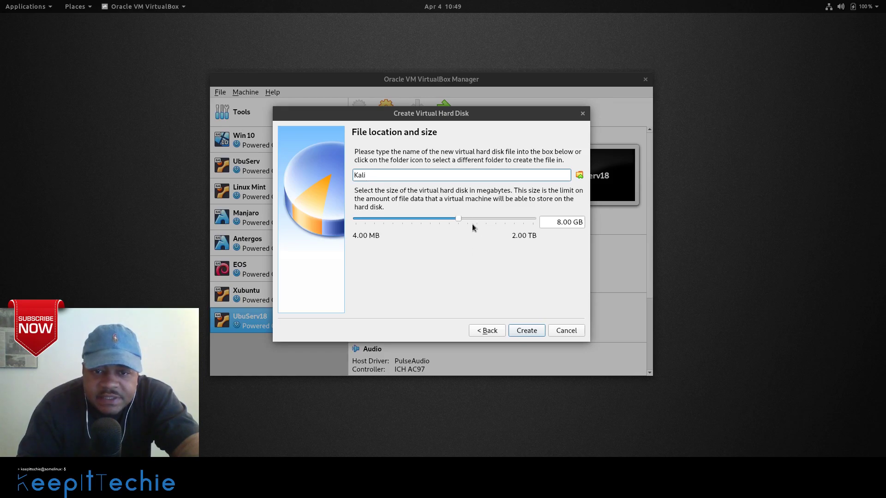
# Set the Kali virtual disk size to 20.00 GB and create it.
pyautogui.moveTo(458, 224); pyautogui.dragTo(470, 224)
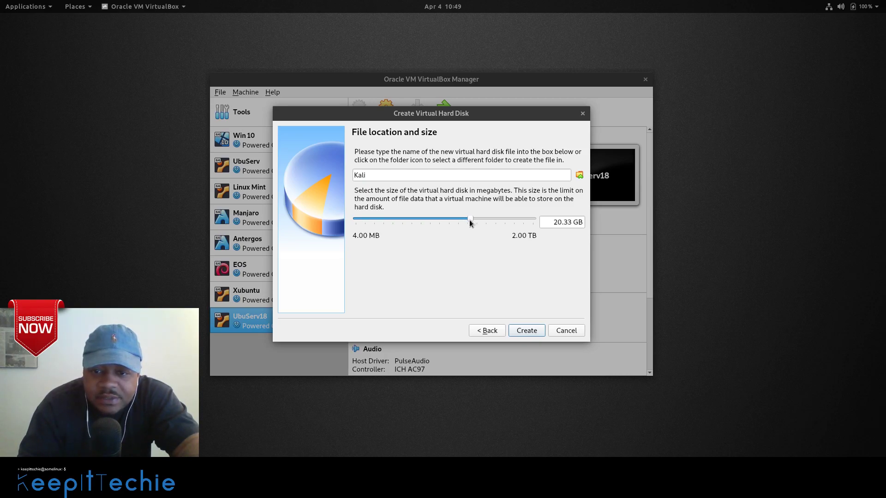
pyautogui.click(572, 224)
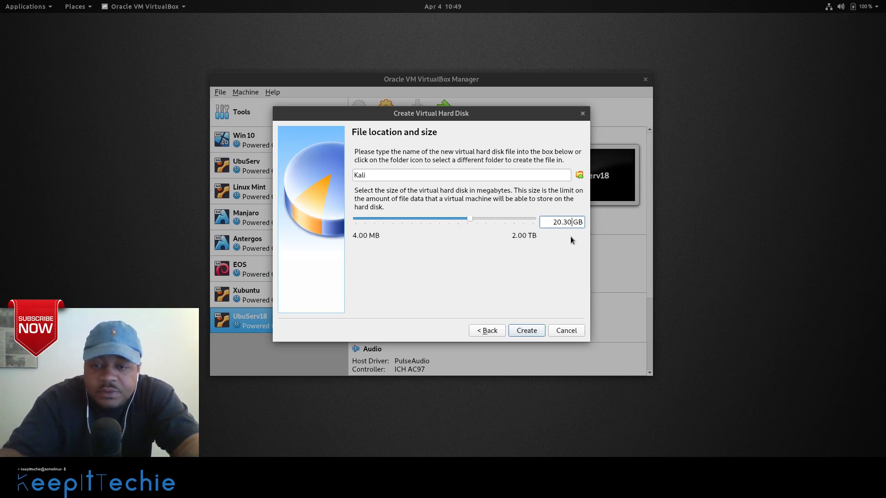
pyautogui.press('BackSpace')
pyautogui.write('0')
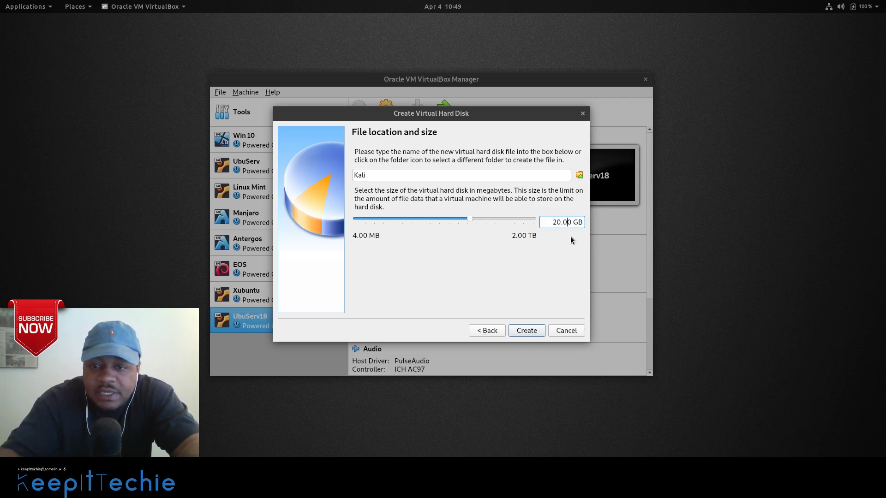
pyautogui.click(537, 331)
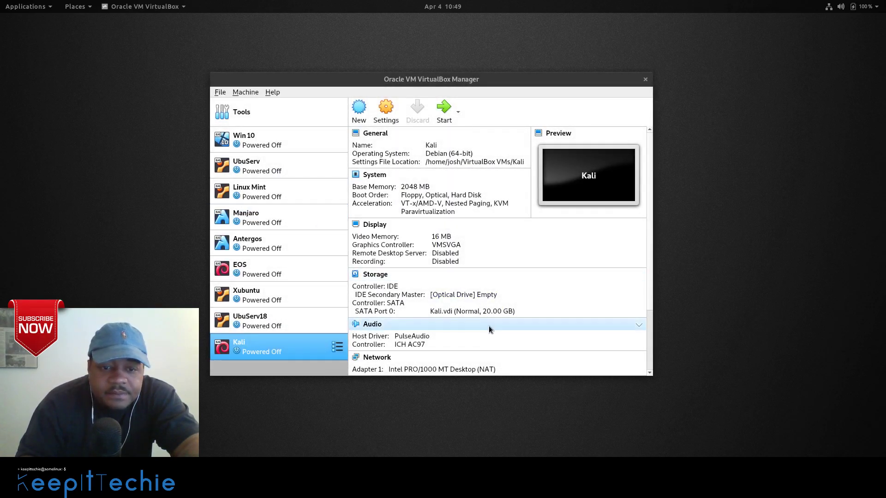
# Open Kali's settings and look through the General Advanced, Description and Disk Encryption tabs.
pyautogui.rightClick(281, 346)
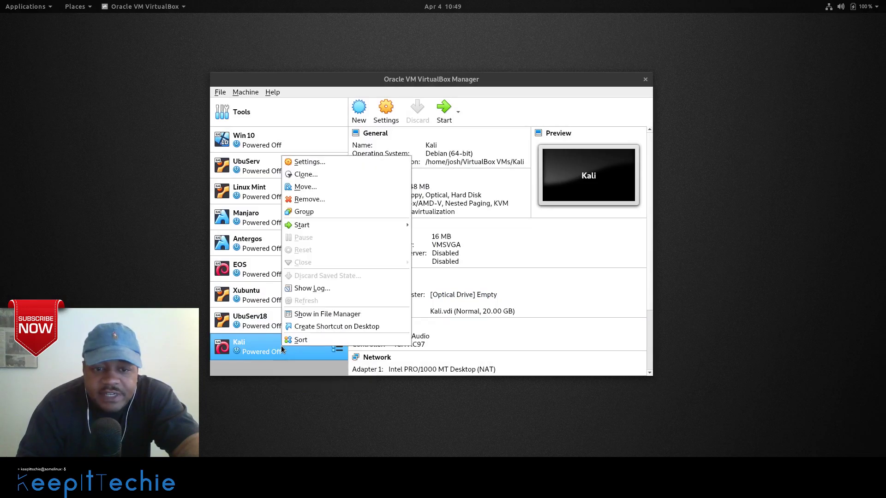
pyautogui.click(314, 162)
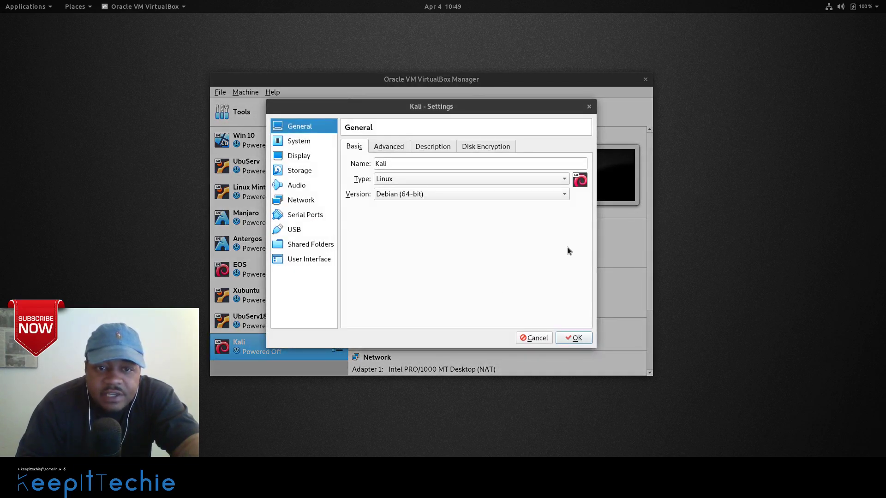
pyautogui.click(389, 148)
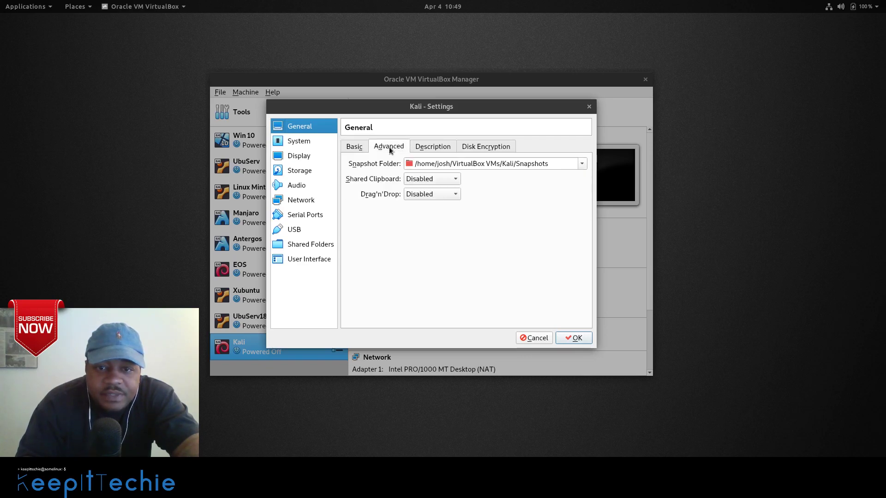
pyautogui.click(431, 147)
pyautogui.click(478, 147)
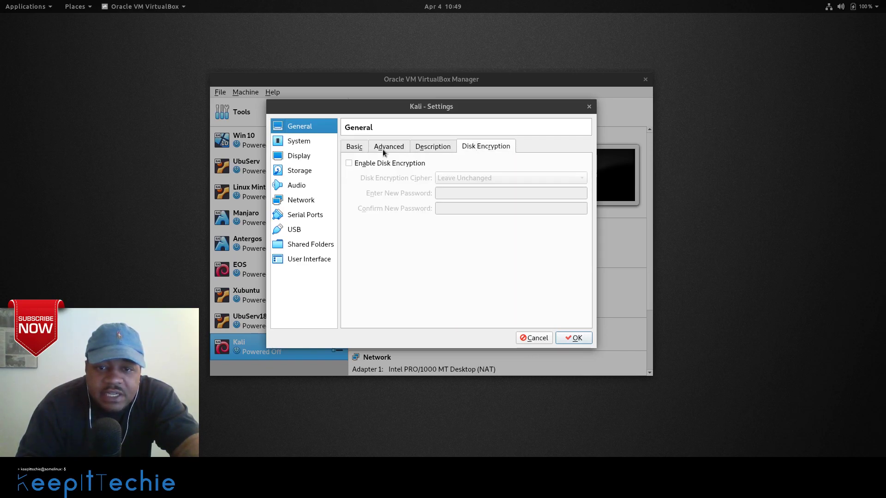
pyautogui.click(356, 146)
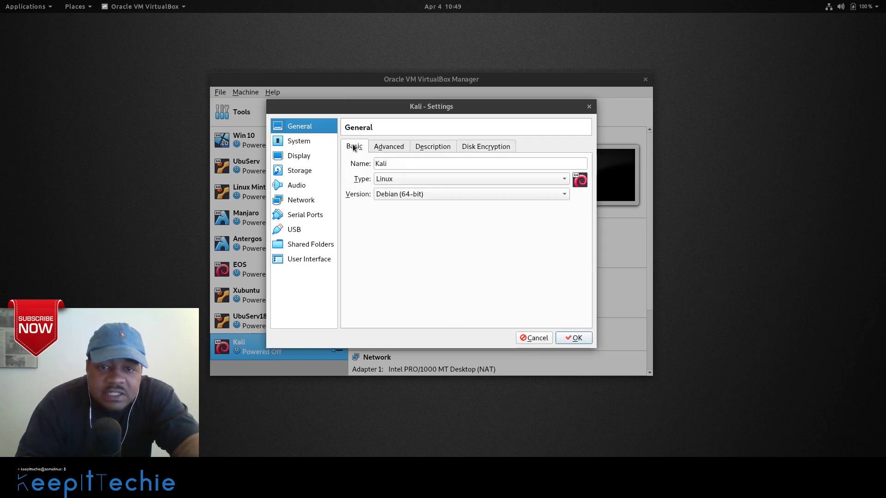
# Assign 2 processors under System settings and check the Acceleration options.
pyautogui.click(299, 141)
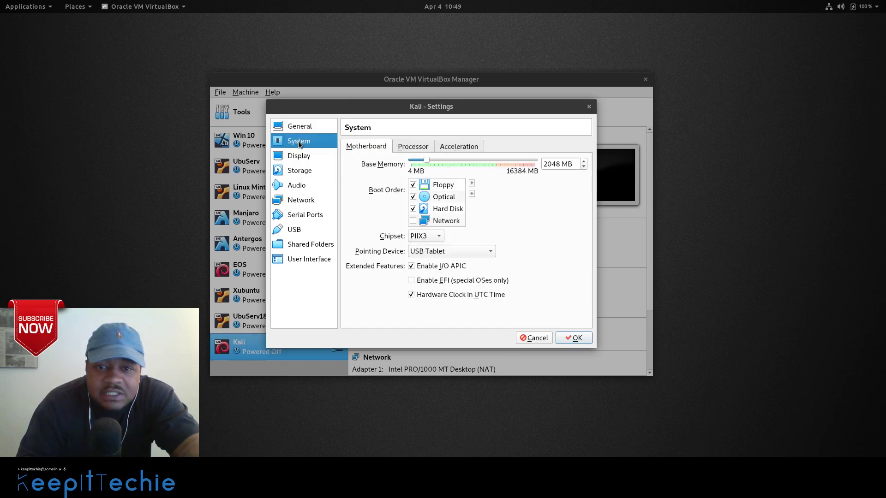
pyautogui.click(413, 148)
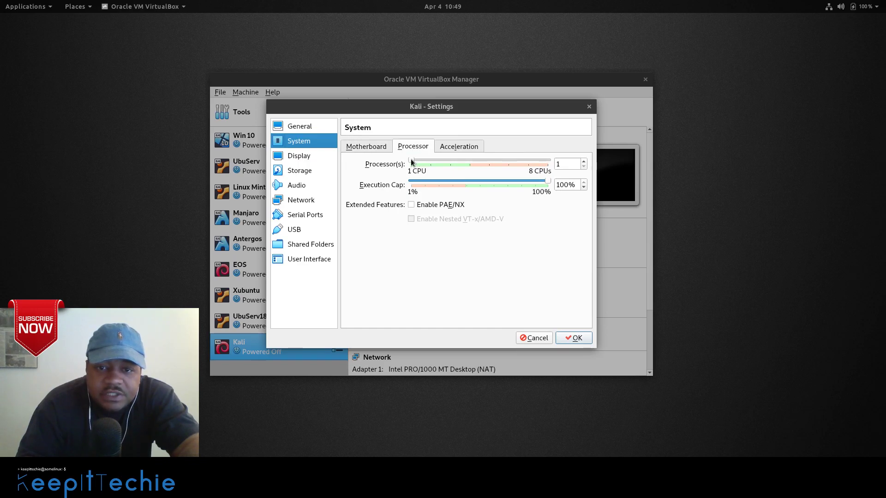
pyautogui.click(423, 164)
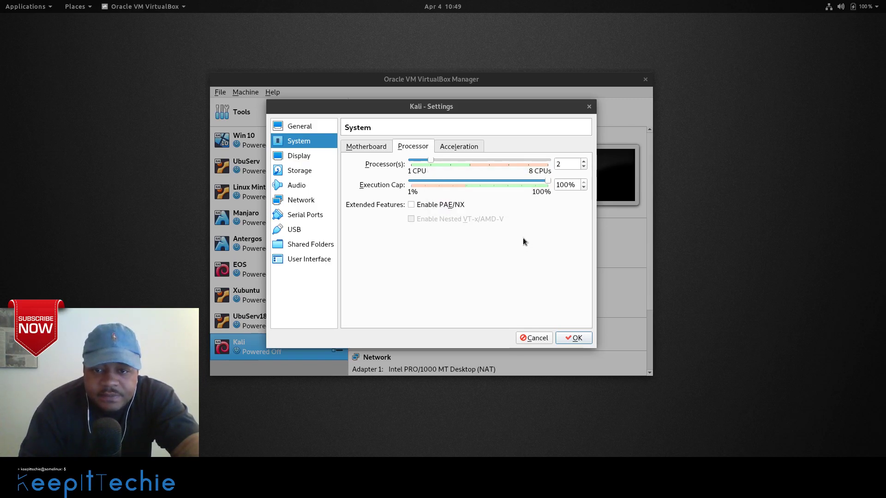
pyautogui.click(459, 149)
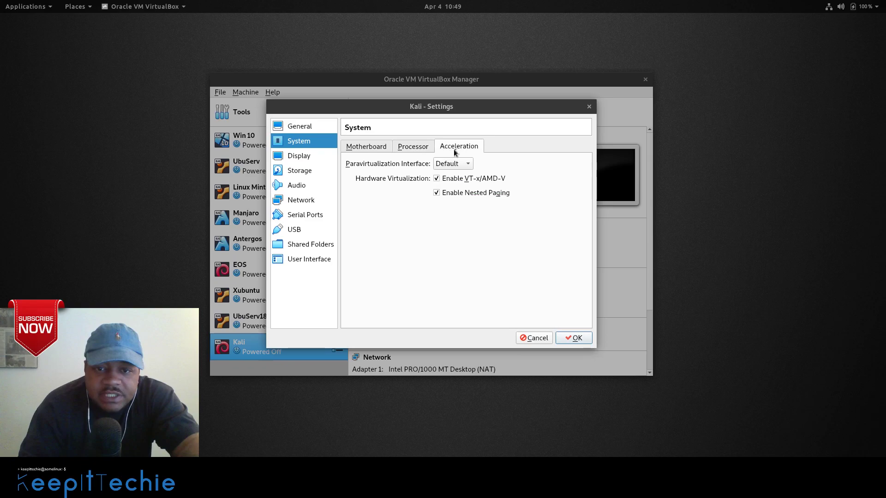
pyautogui.click(364, 146)
# Raise video memory to 128 MB and enable 3D acceleration in Display settings.
pyautogui.click(302, 158)
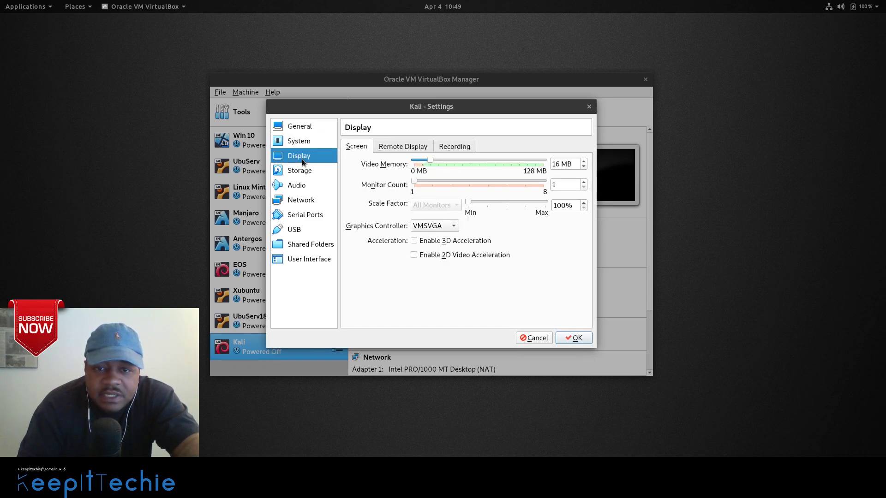
pyautogui.moveTo(429, 161); pyautogui.dragTo(535, 157)
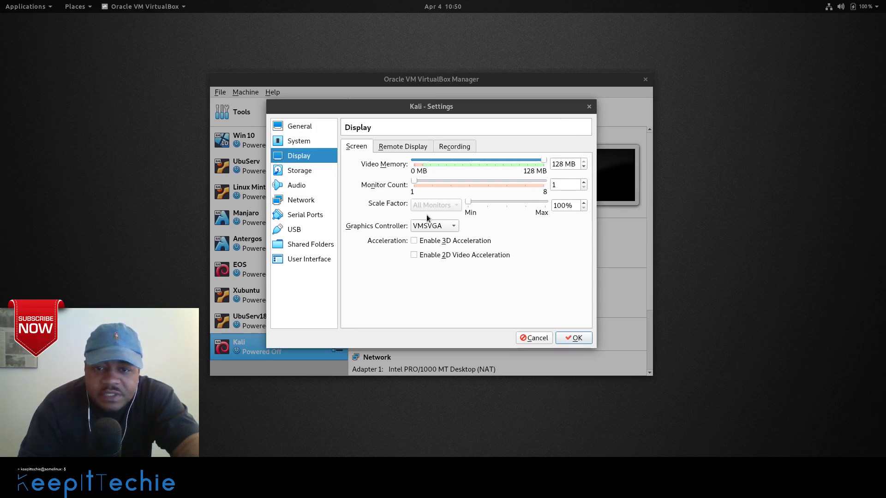
pyautogui.click(414, 242)
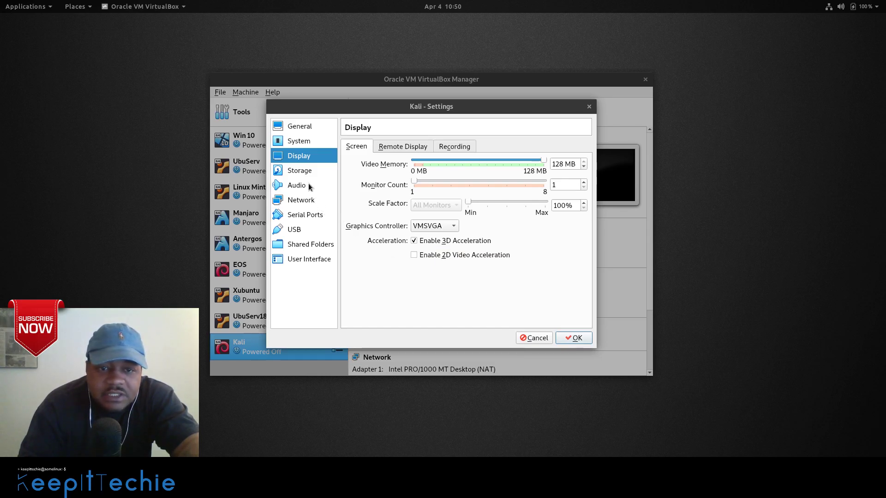
# Browse the Display Remote Display and Recording pages, then go to Storage settings.
pyautogui.click(300, 171)
pyautogui.click(313, 157)
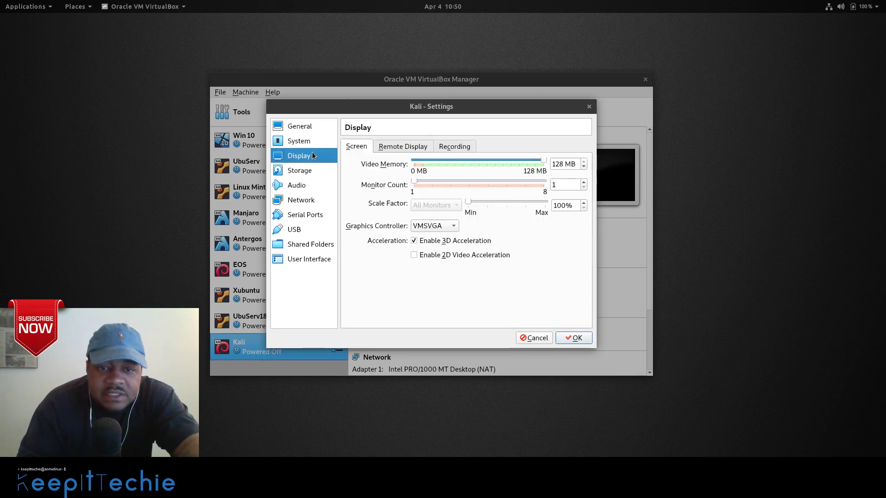
pyautogui.click(406, 146)
pyautogui.click(446, 149)
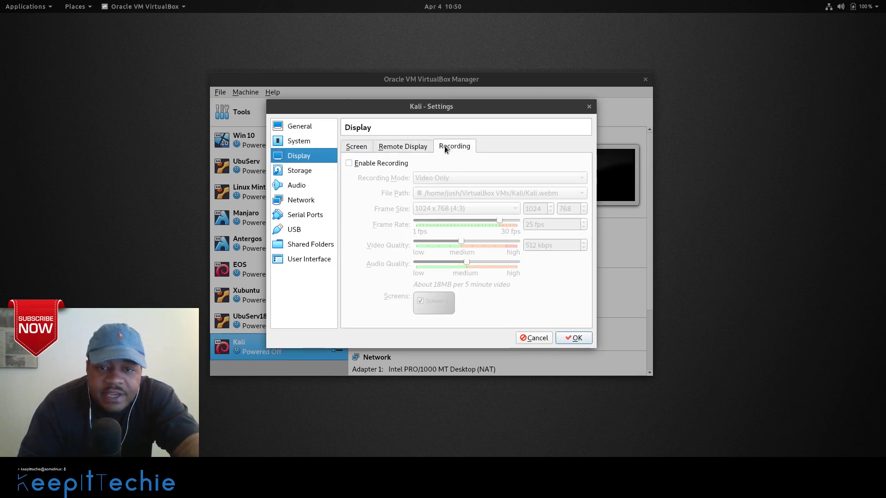
pyautogui.click(360, 147)
pyautogui.click(403, 147)
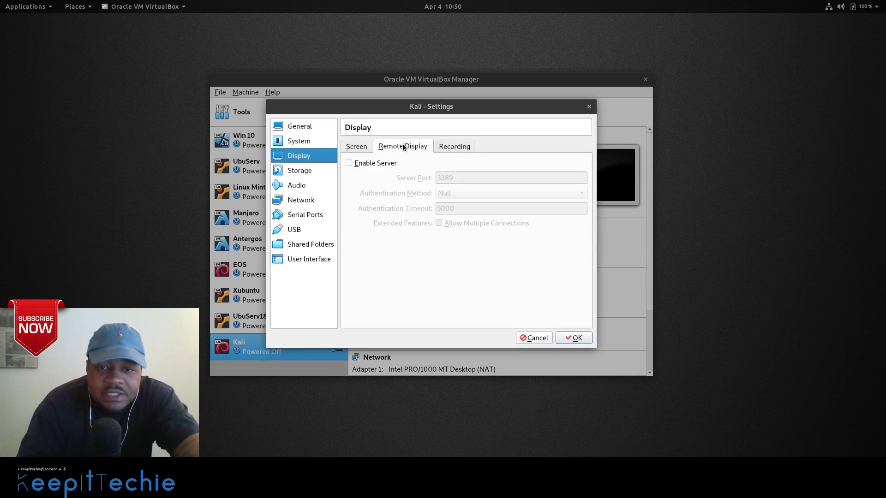
pyautogui.click(453, 146)
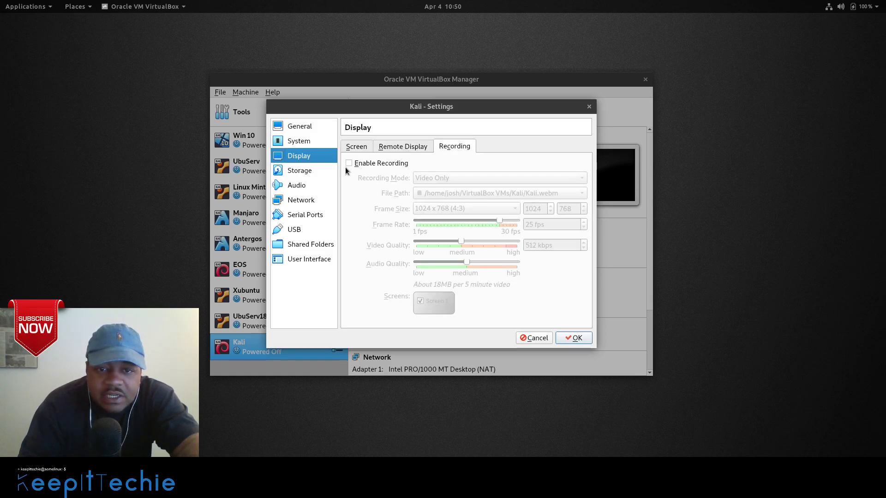
pyautogui.click(303, 172)
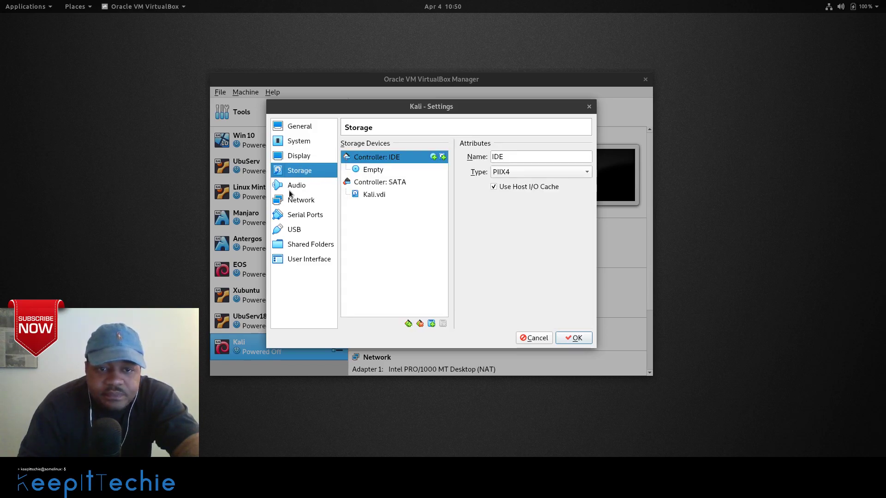
# Load kali-linux-xfce-2019.1a-amd64.iso from the Music folder into the empty IDE optical drive.
pyautogui.click(374, 170)
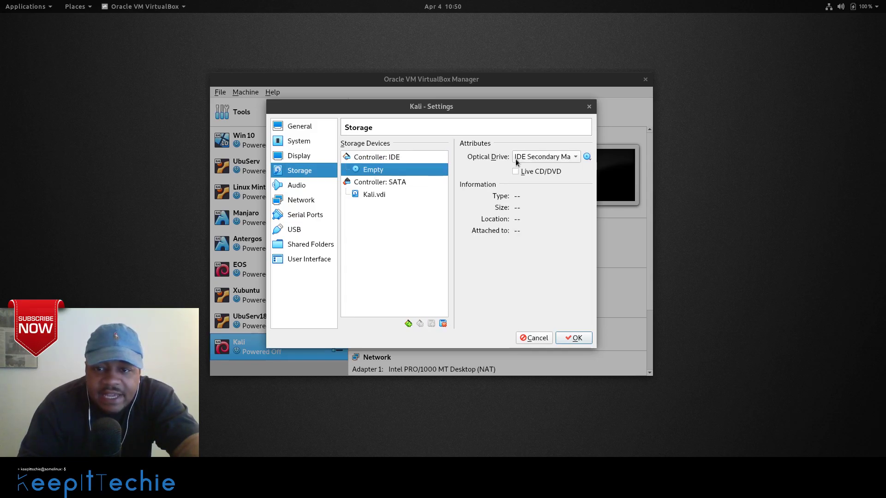
pyautogui.click(589, 157)
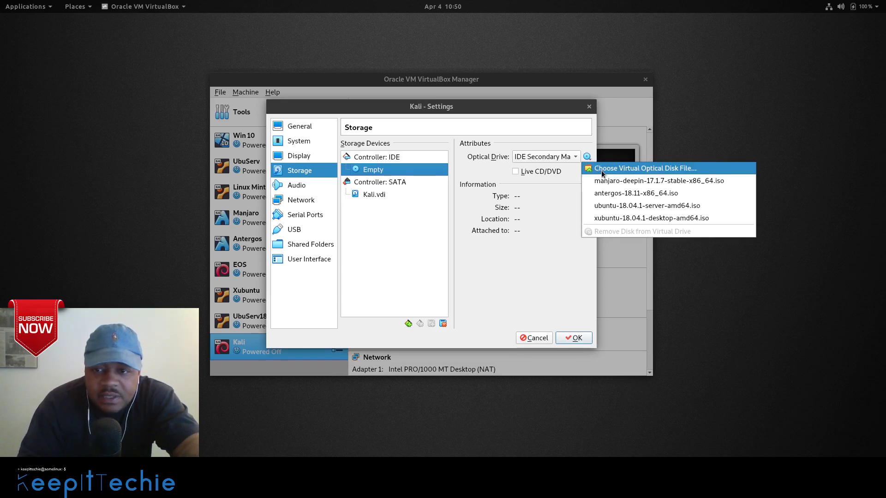
pyautogui.click(603, 169)
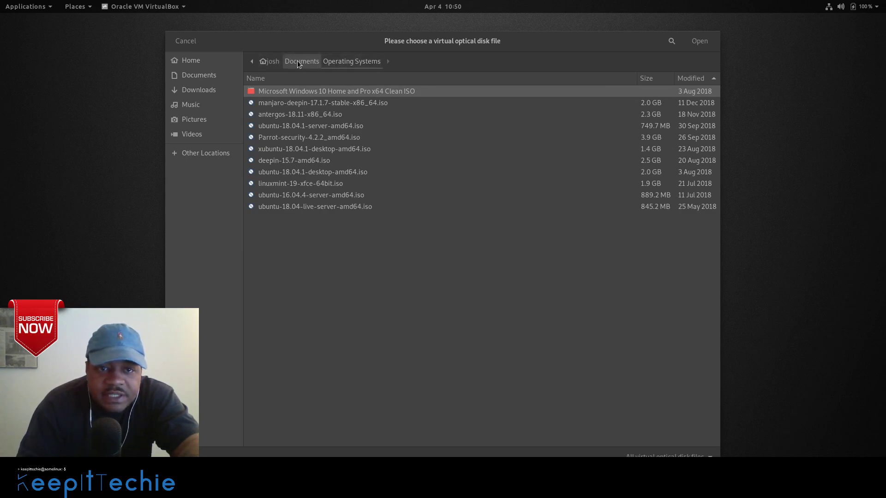
pyautogui.click(198, 104)
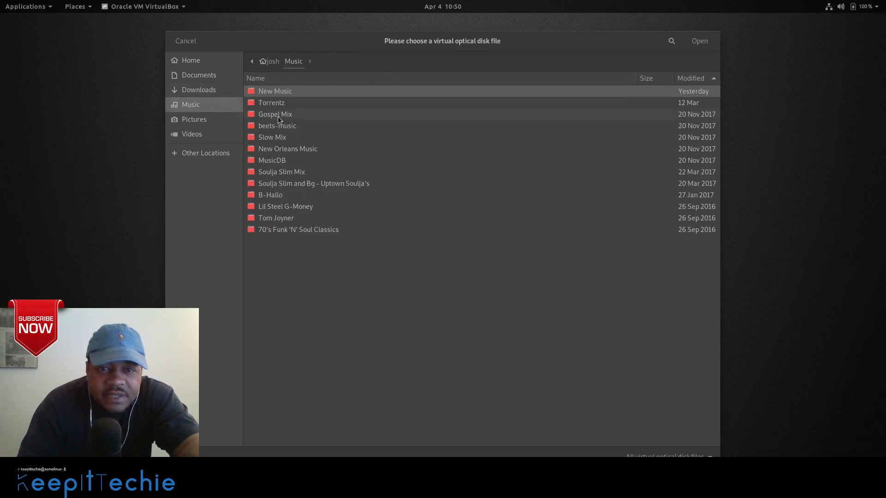
pyautogui.doubleClick(289, 93)
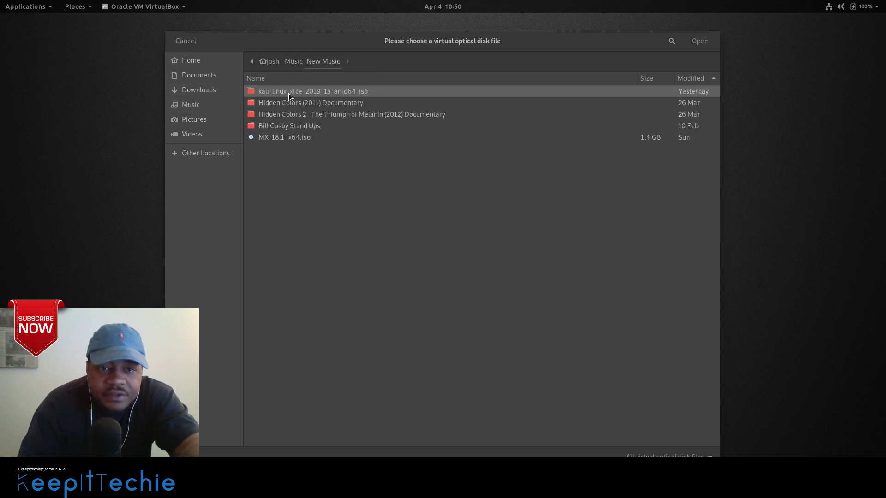
pyautogui.doubleClick(316, 92)
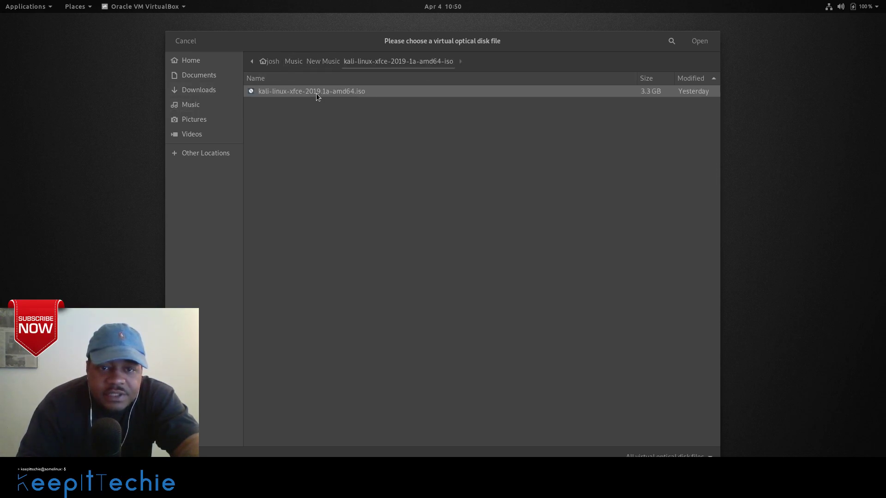
pyautogui.click(700, 41)
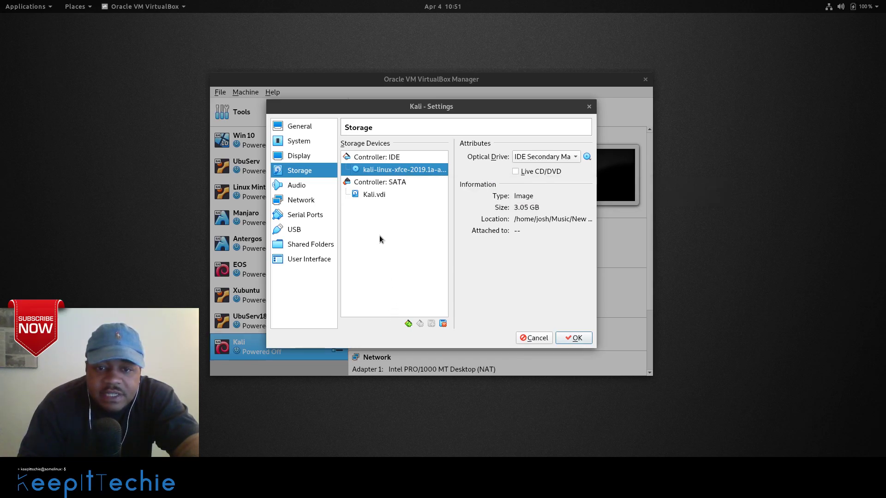
pyautogui.click(372, 195)
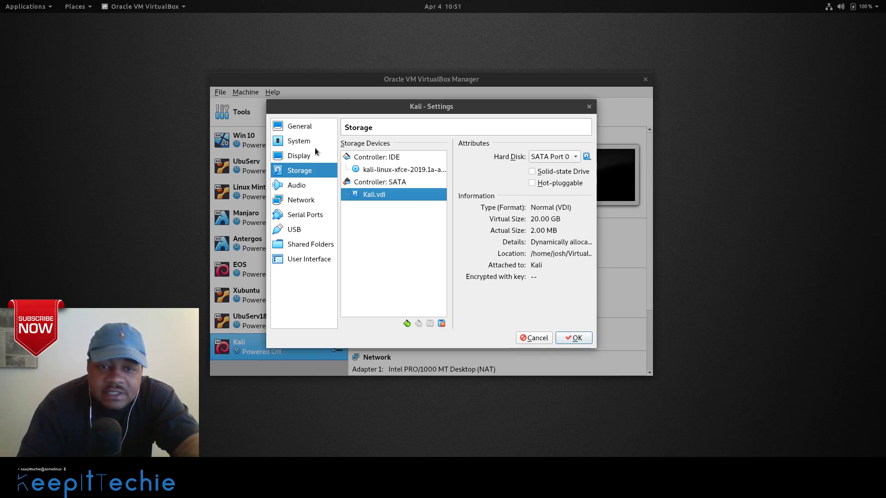
pyautogui.click(300, 187)
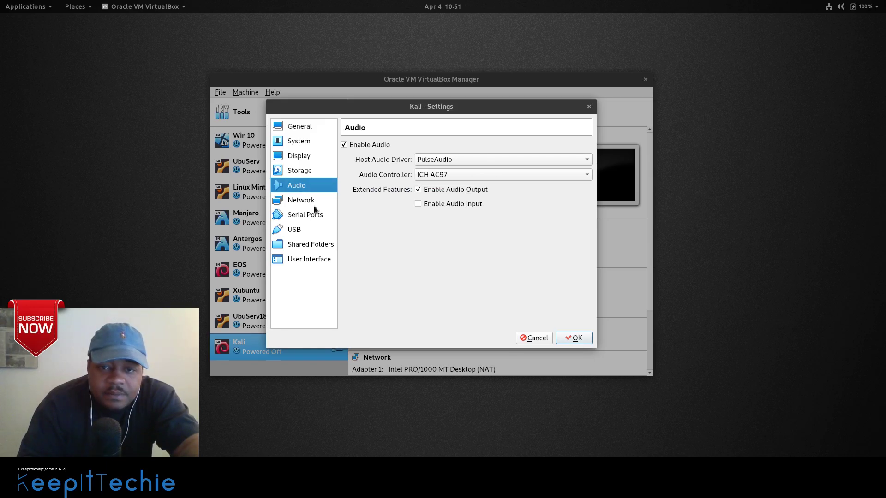
# Attach network Adapter 1 as Bridged Adapter on enp3s0 and glance at Adapters 2–4.
pyautogui.click(308, 202)
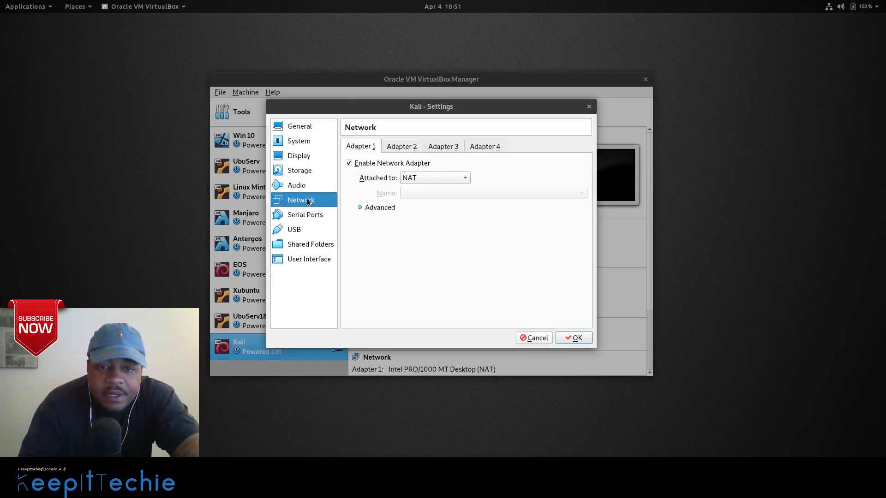
pyautogui.click(466, 178)
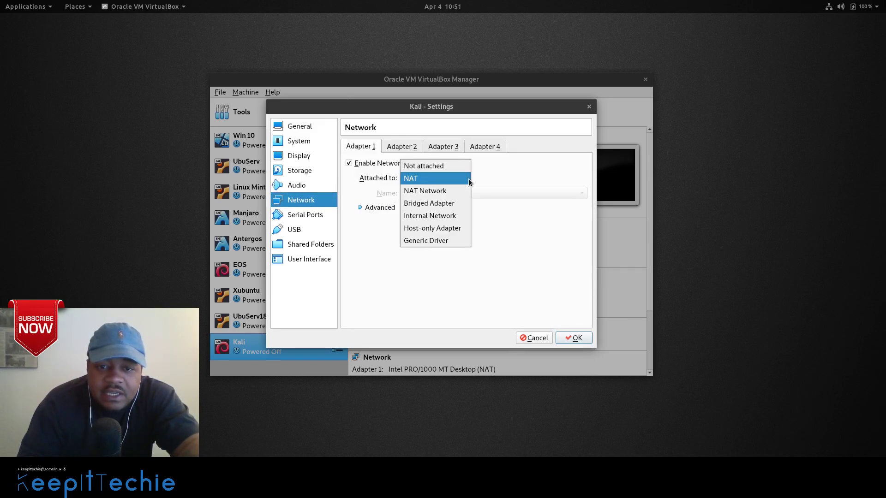
pyautogui.click(450, 203)
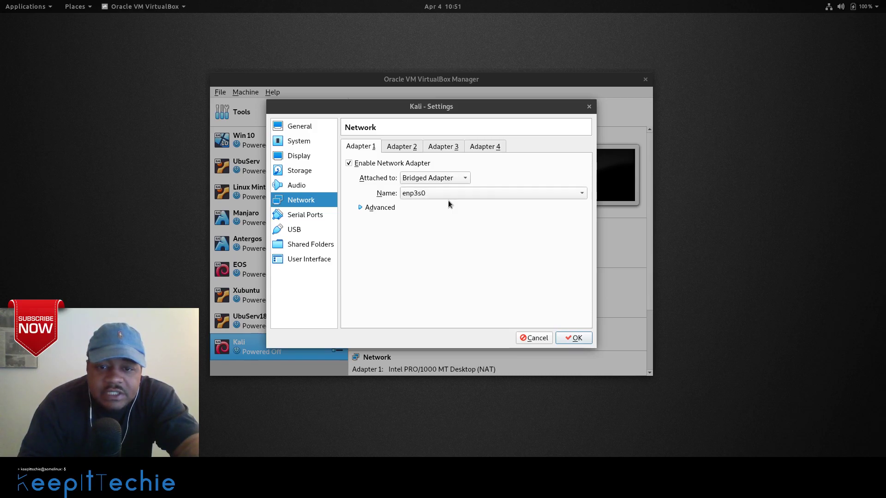
pyautogui.click(581, 197)
pyautogui.click(582, 198)
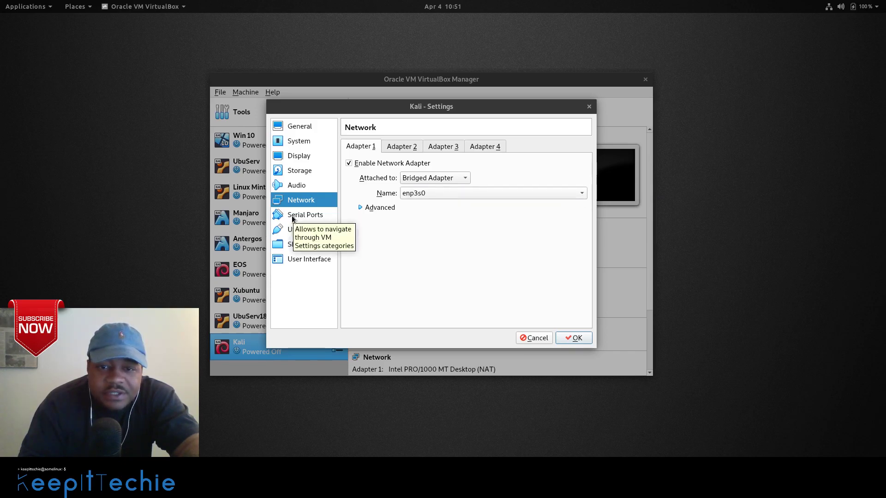
pyautogui.click(397, 148)
pyautogui.click(447, 148)
pyautogui.click(487, 147)
pyautogui.click(361, 148)
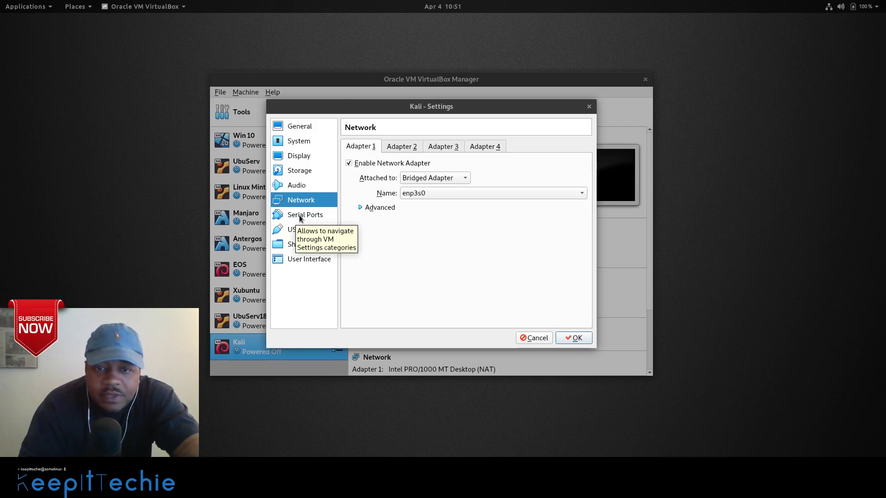
# Look through the Serial Ports and USB settings, then go to Shared Folders.
pyautogui.click(300, 216)
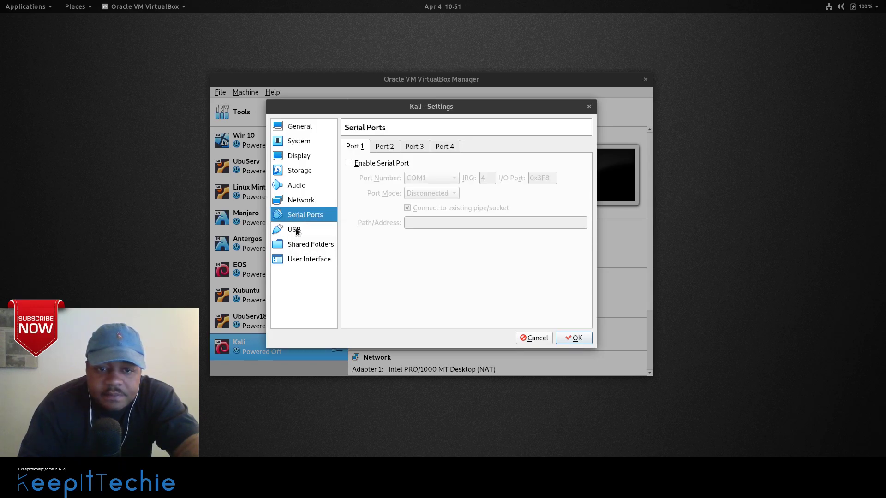
pyautogui.click(296, 231)
pyautogui.click(299, 217)
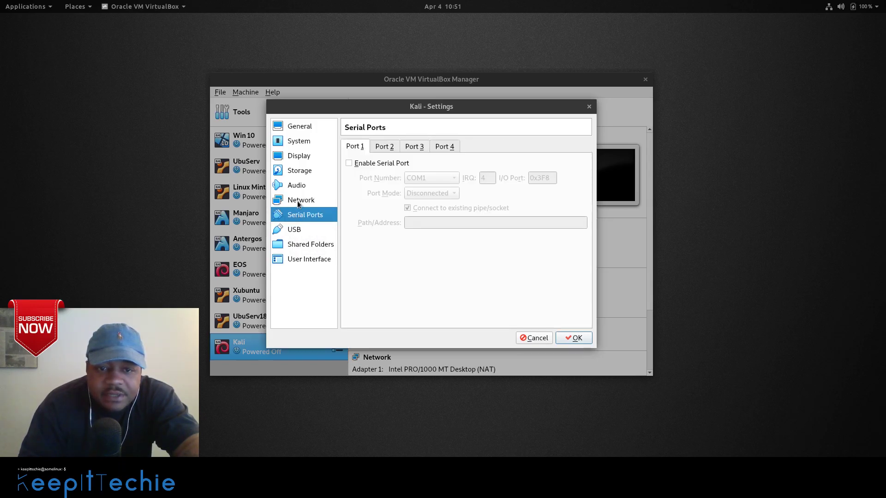
pyautogui.click(298, 232)
pyautogui.click(299, 249)
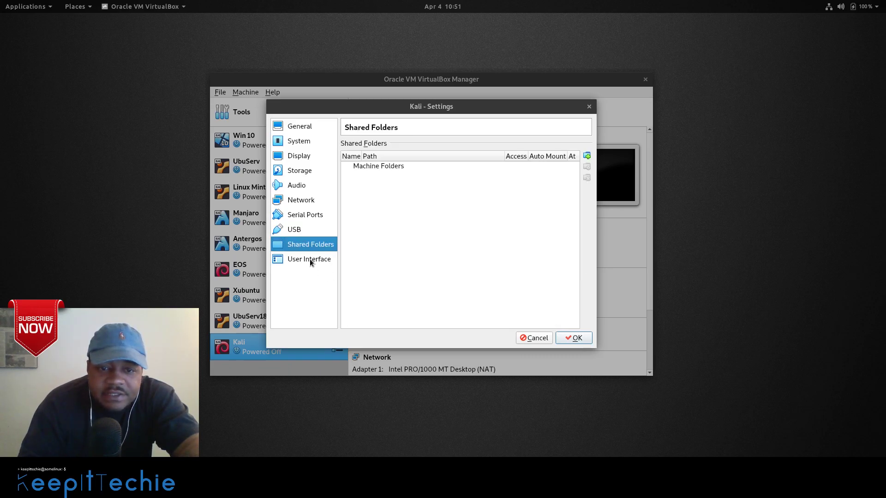
# Move from User Interface to the General settings' Advanced options.
pyautogui.click(309, 259)
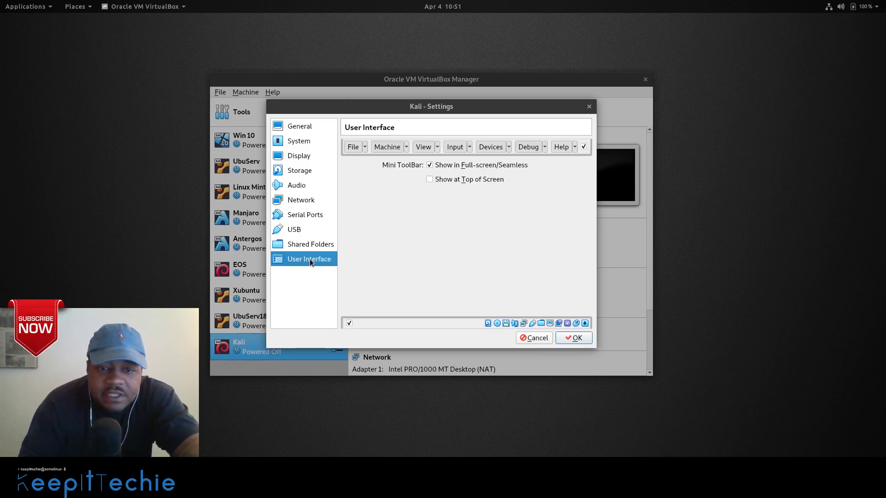
pyautogui.click(304, 128)
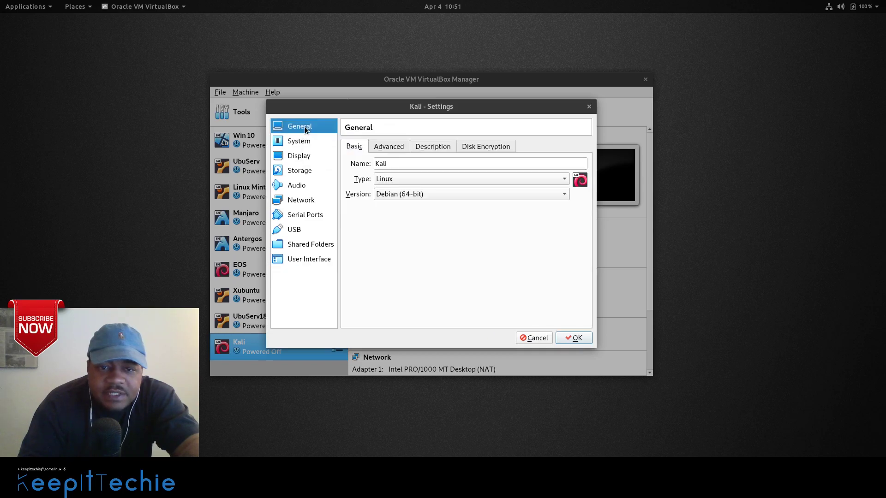
pyautogui.click(382, 148)
pyautogui.click(432, 147)
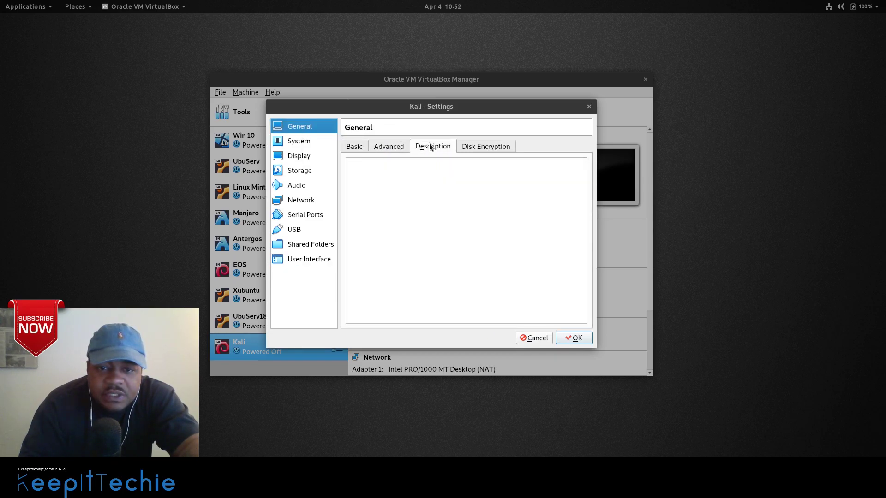
pyautogui.click(391, 147)
# Set Shared Clipboard and Drag'n'Drop to Bidirectional and save the Kali settings.
pyautogui.click(456, 180)
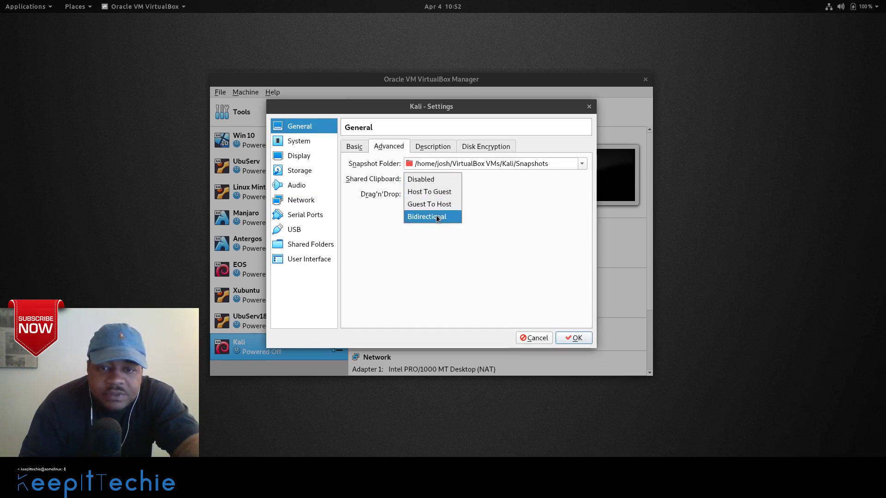
pyautogui.click(446, 215)
pyautogui.click(456, 194)
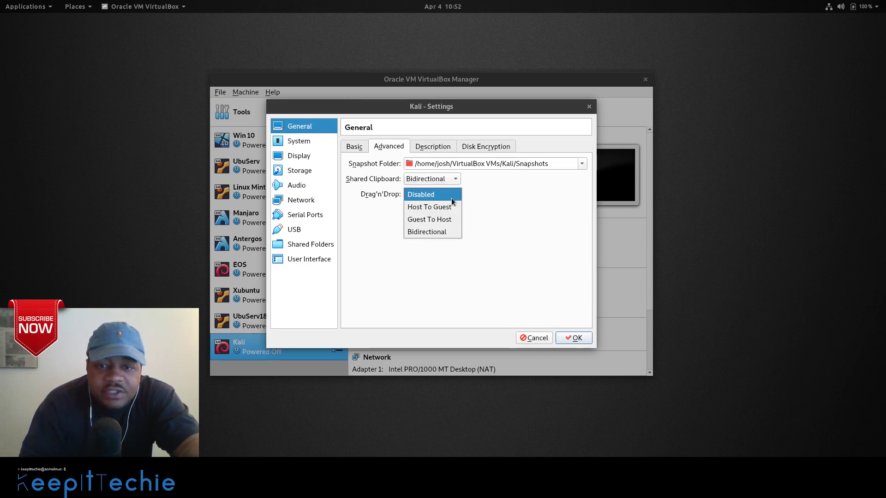
pyautogui.click(454, 234)
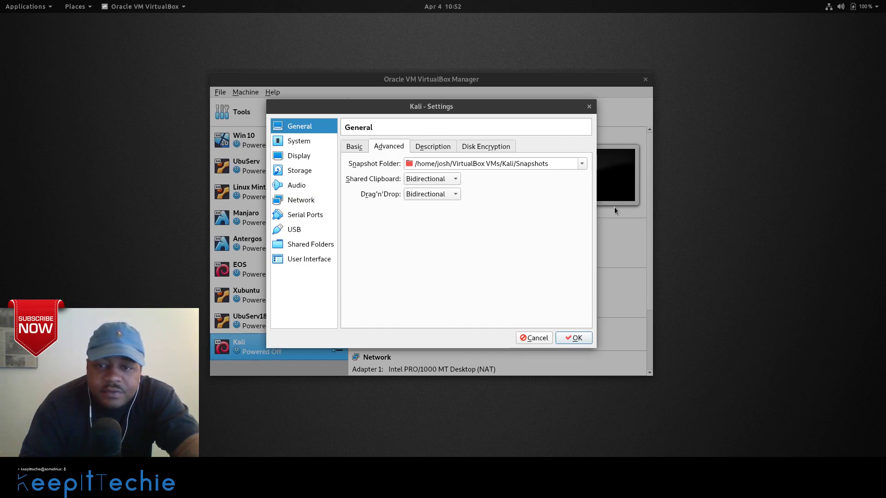
pyautogui.click(456, 178)
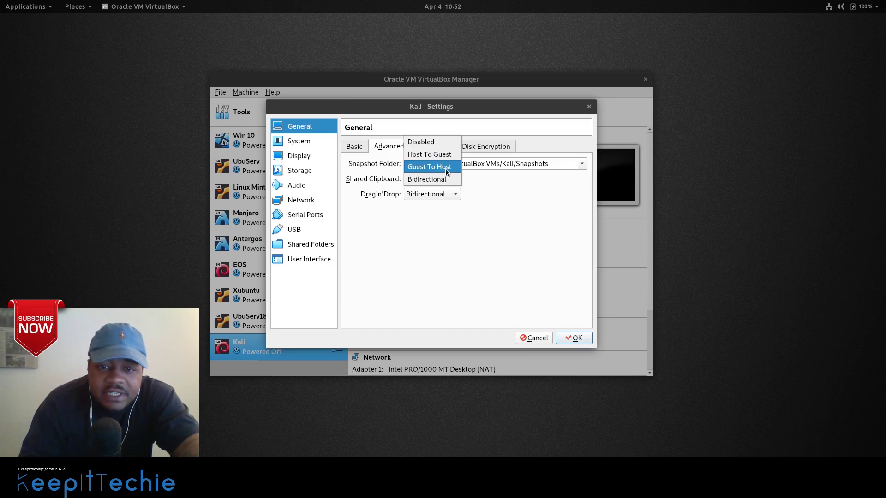
pyautogui.click(450, 181)
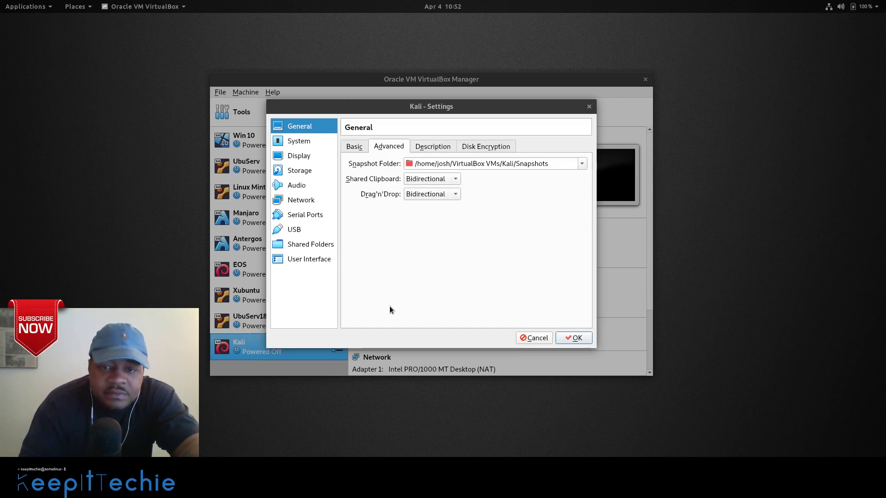
pyautogui.click(577, 338)
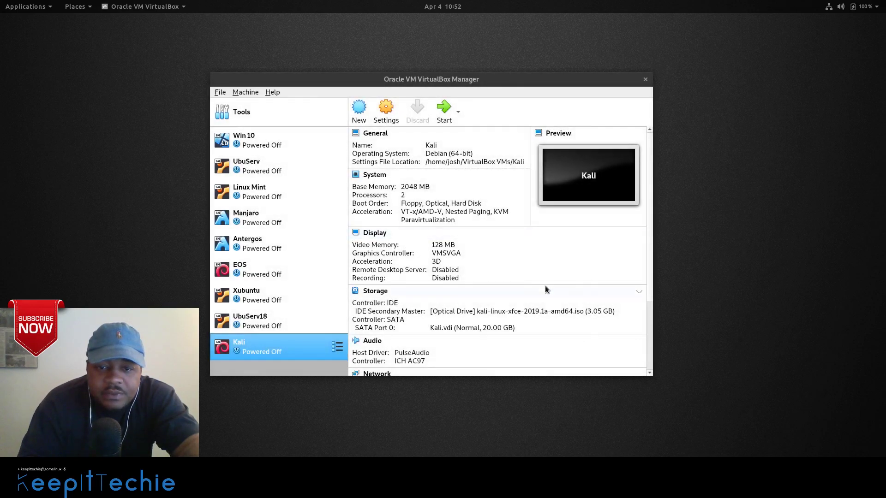
# Start the Kali VM and launch Graphical install from its boot menu.
pyautogui.doubleClick(271, 350)
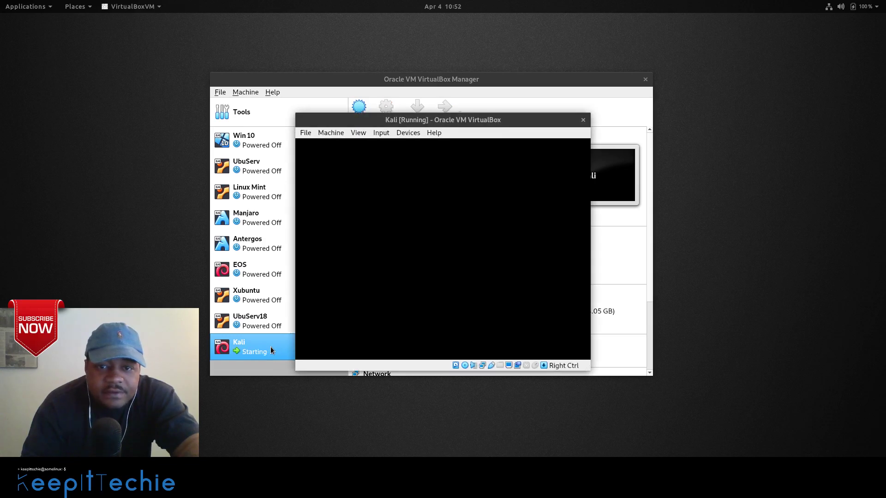
pyautogui.moveTo(463, 121); pyautogui.dragTo(323, 51)
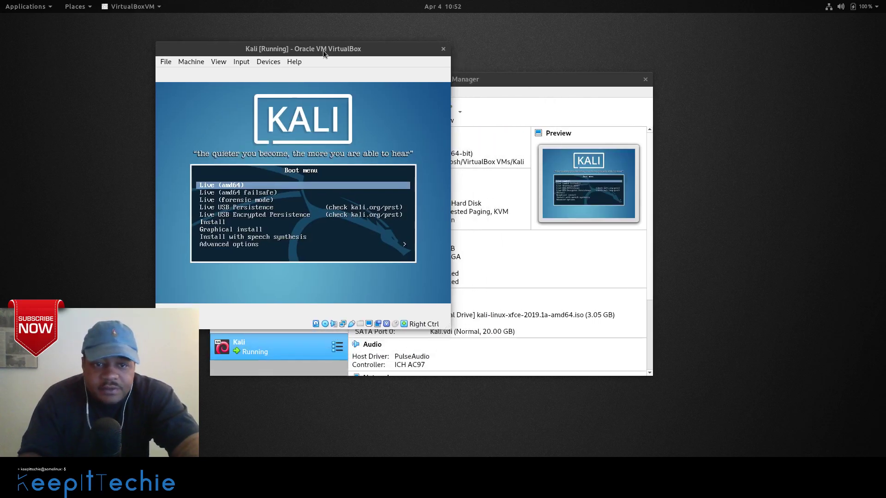
pyautogui.press('Up')
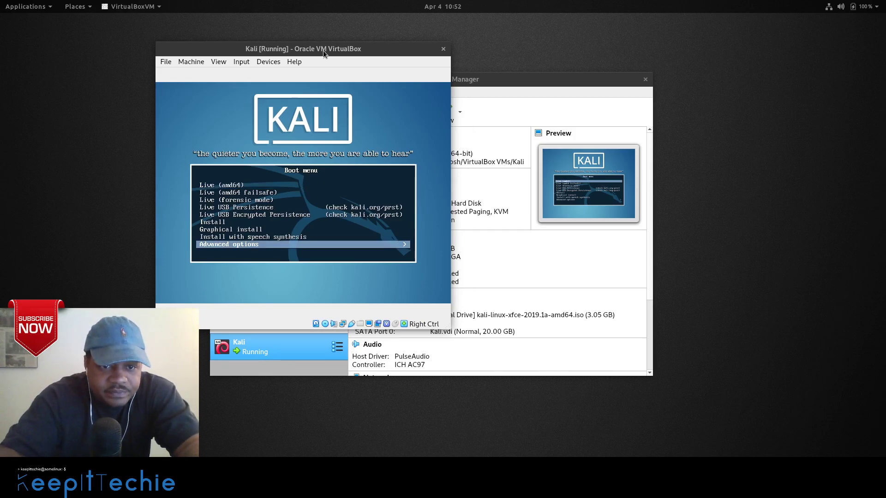
pyautogui.press('Up')
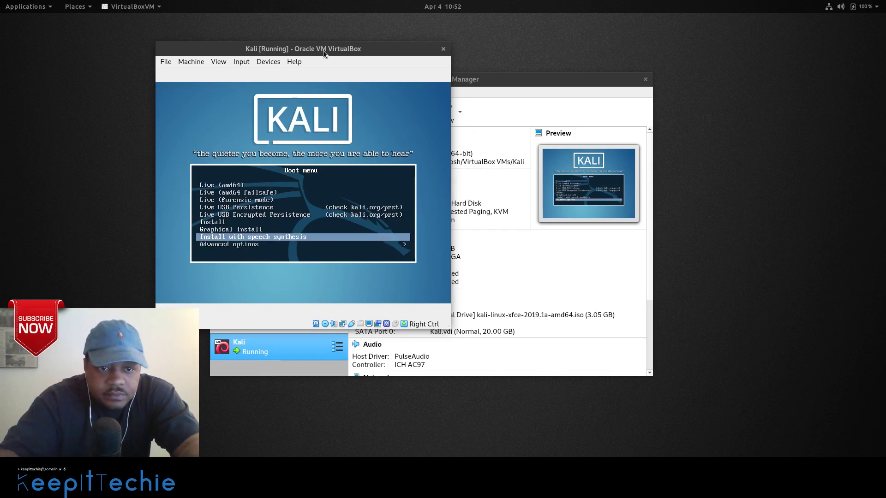
pyautogui.press('Up')
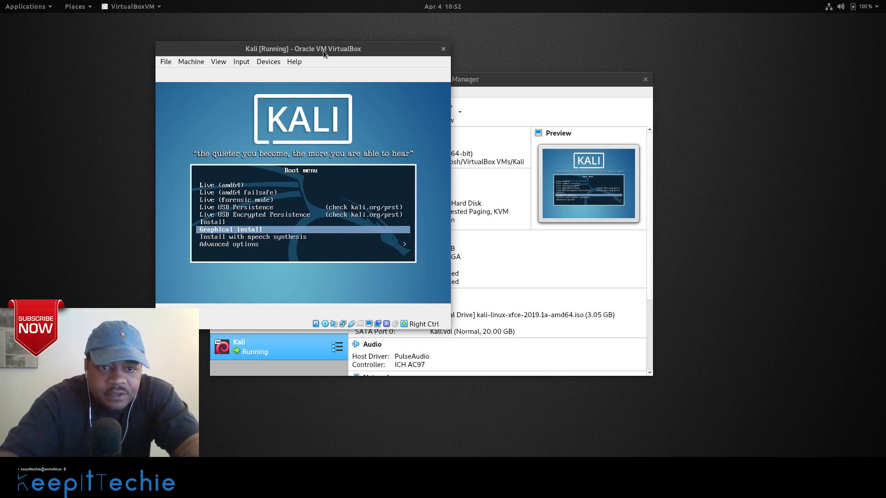
pyautogui.press('Up')
pyautogui.press('Up')
pyautogui.press('Up')
pyautogui.press('Up')
pyautogui.press('Up')
pyautogui.press('Up')
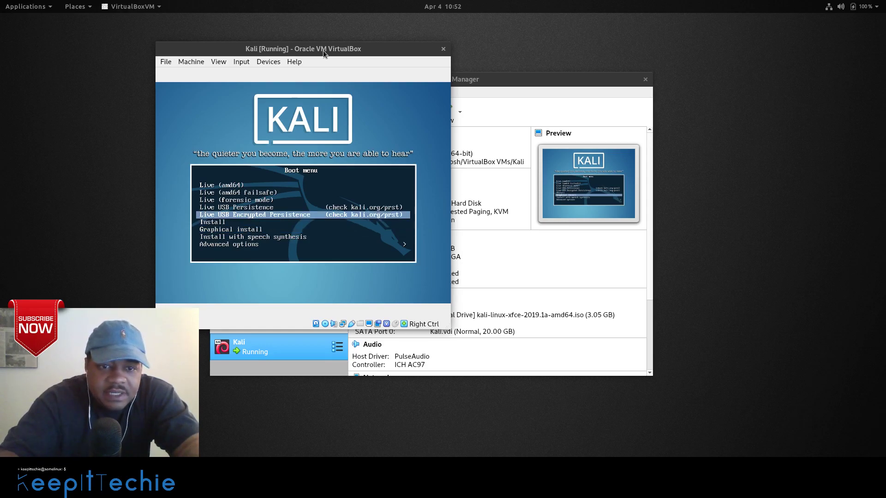
pyautogui.press('Down')
pyautogui.press('Down')
pyautogui.press('Down')
pyautogui.press('Down')
pyautogui.press('Down')
pyautogui.press('Down')
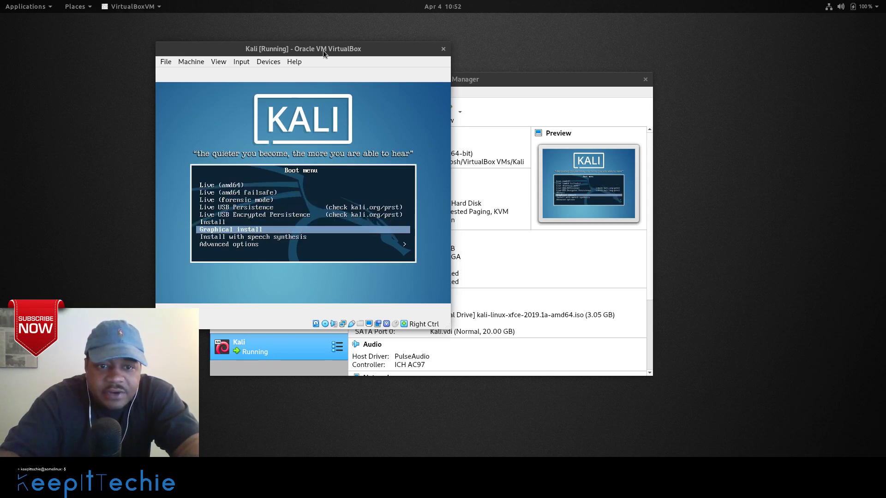
pyautogui.press('Return')
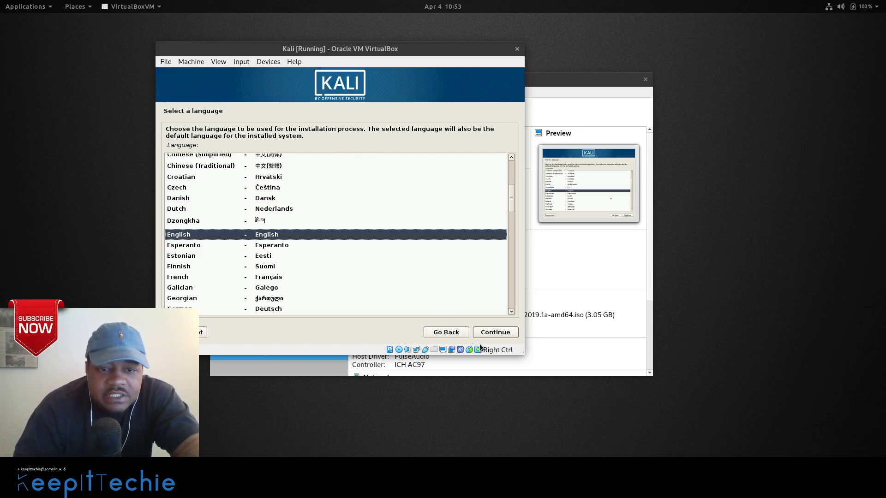
# Accept English, United States and the American English keymap in the installer.
pyautogui.click(496, 333)
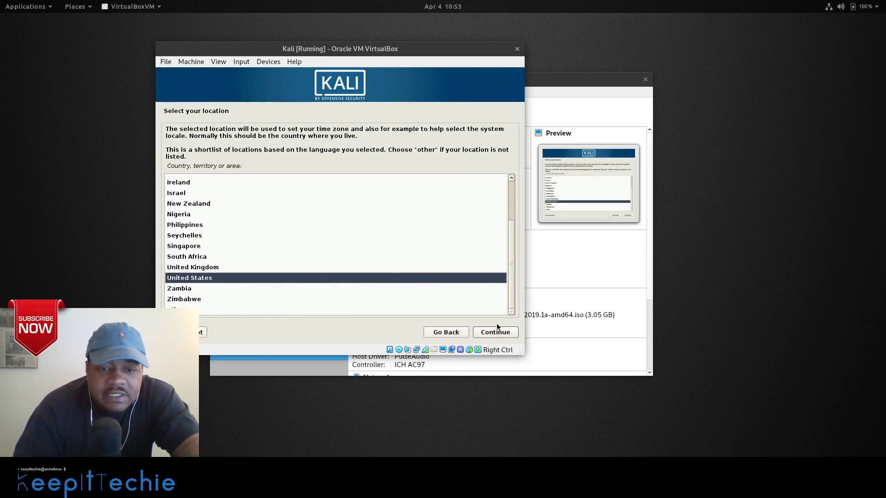
pyautogui.click(496, 332)
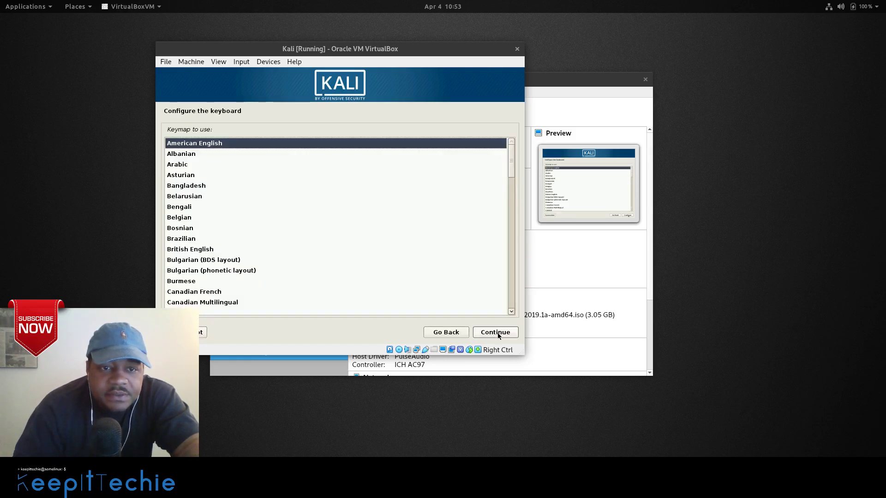
pyautogui.click(496, 333)
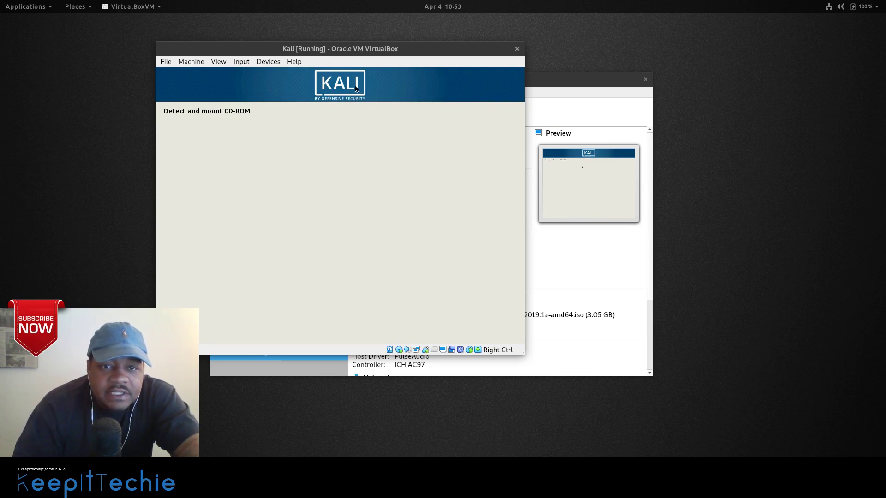
pyautogui.moveTo(368, 49); pyautogui.dragTo(396, 50)
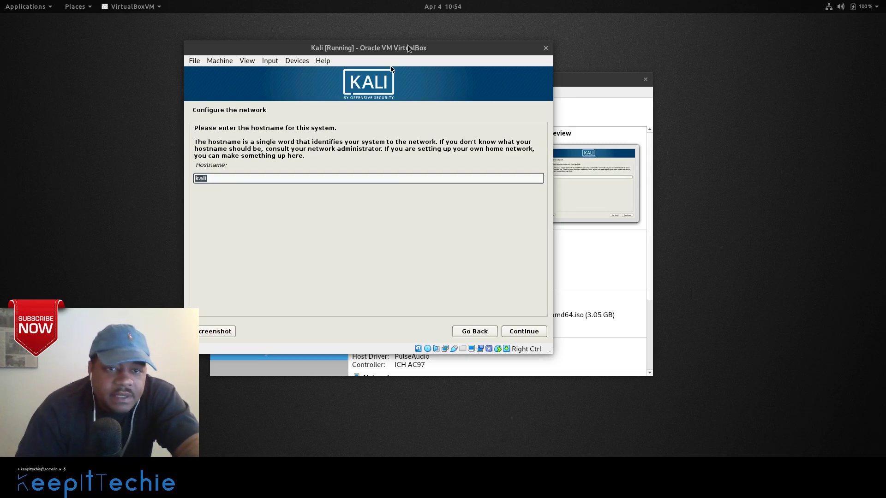
# Keep hostname kali with an empty domain, then enter and confirm the root password.
pyautogui.click(524, 332)
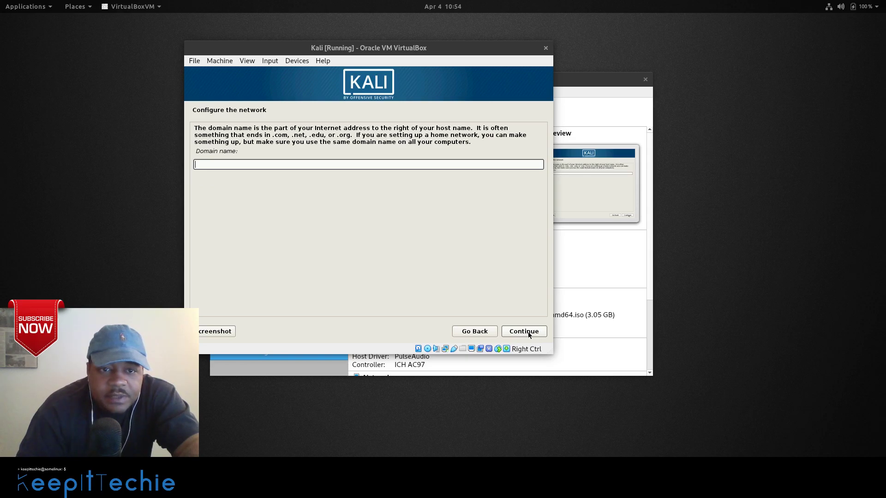
pyautogui.click(524, 332)
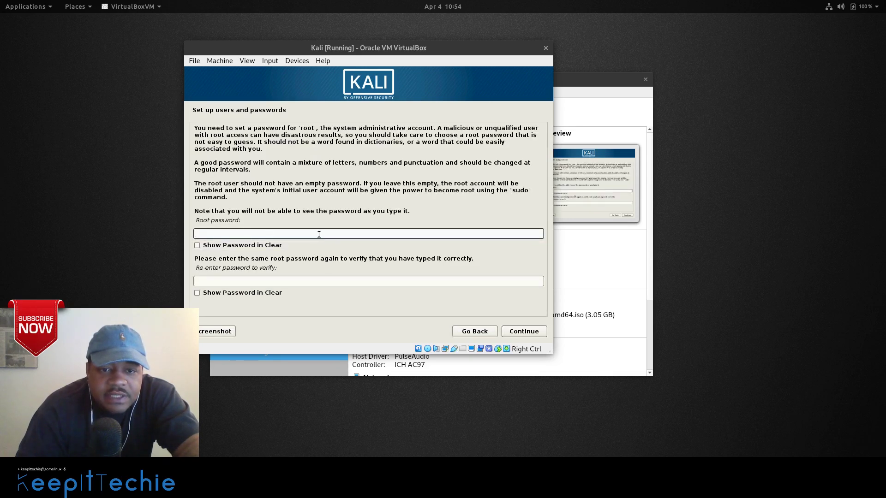
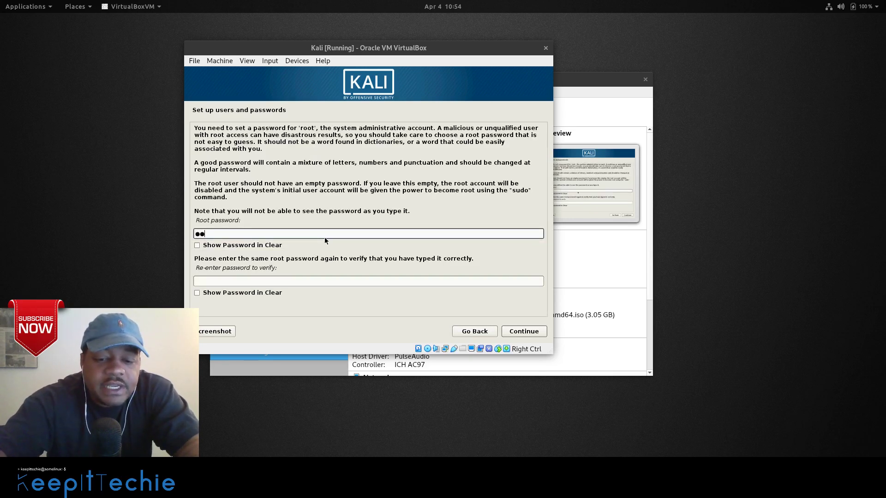
pyautogui.write('●●●●●')
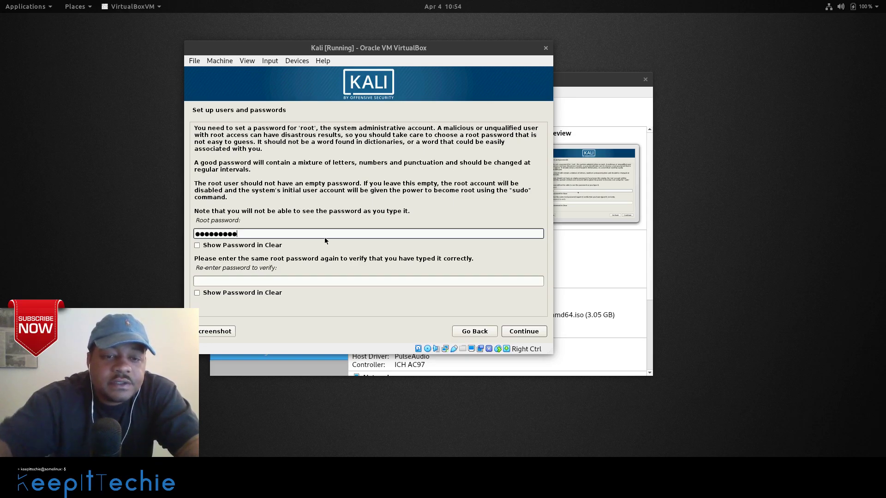
pyautogui.press('Tab')
pyautogui.write('●●●')
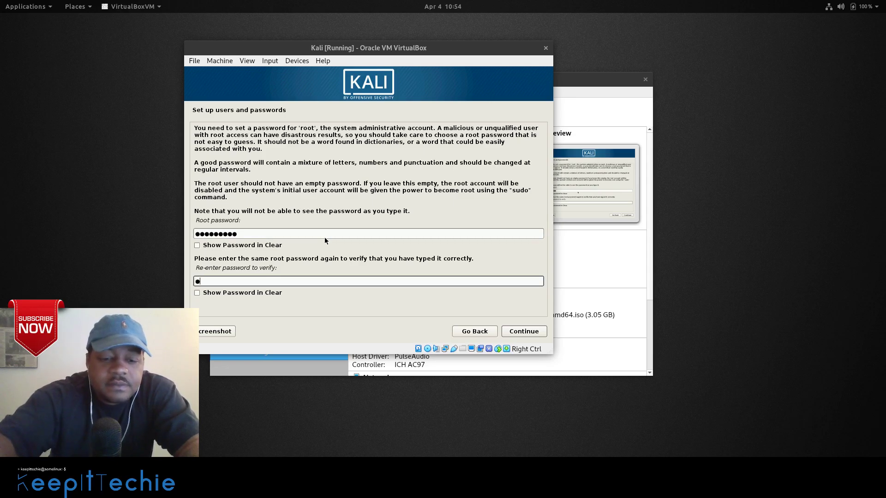
pyautogui.write('●●●●●●')
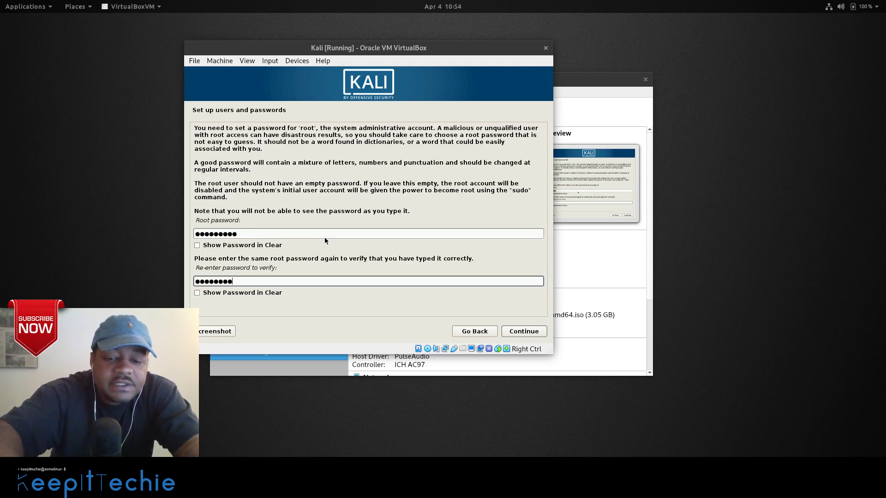
pyautogui.click(527, 332)
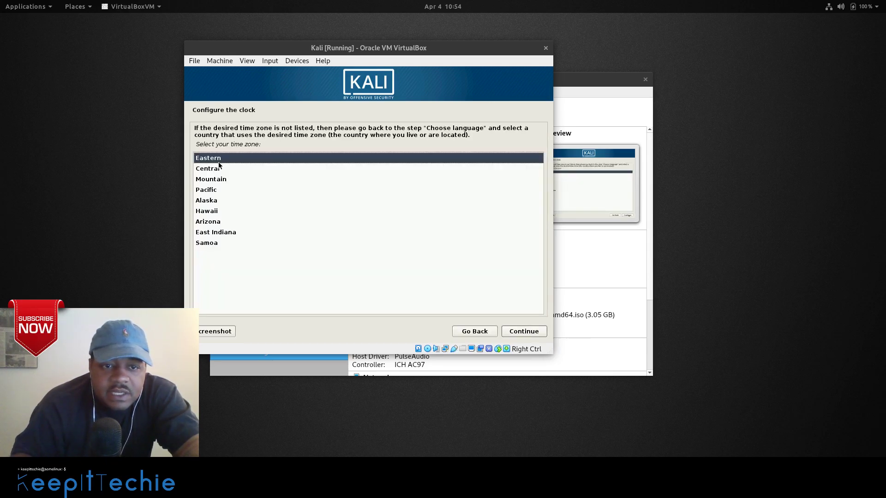
# Choose Pacific as the installer's time zone.
pyautogui.click(233, 190)
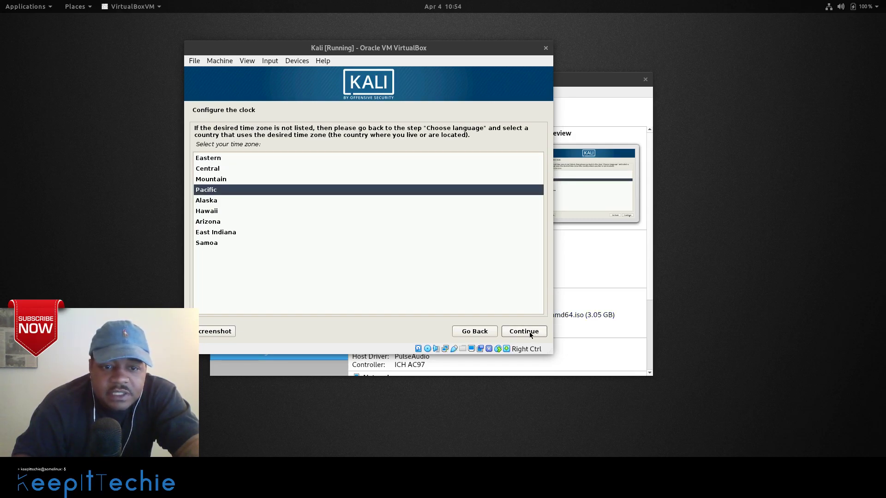
pyautogui.click(529, 332)
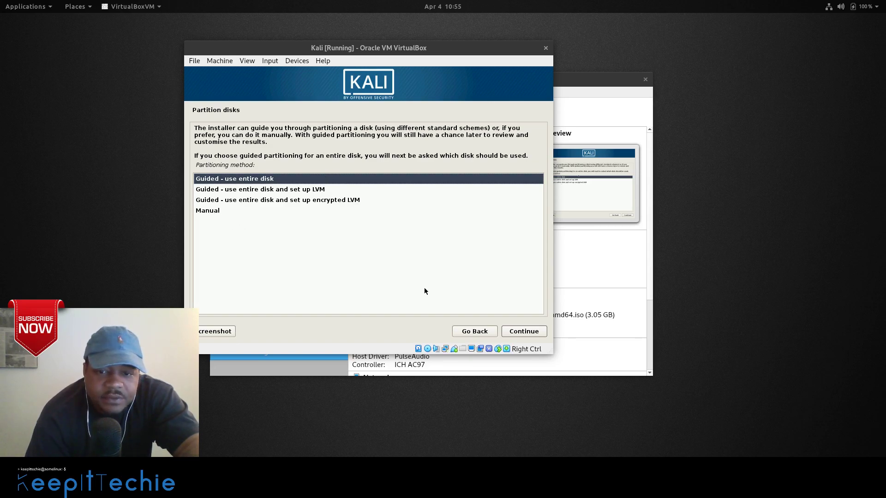
# Guided-partition the whole 21.5 GB VBOX disk with all files in one partition.
pyautogui.click(523, 332)
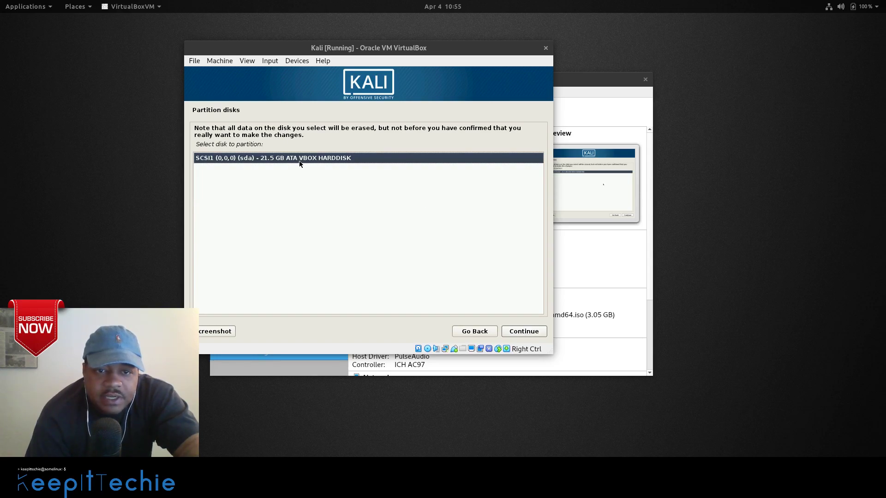
pyautogui.click(525, 331)
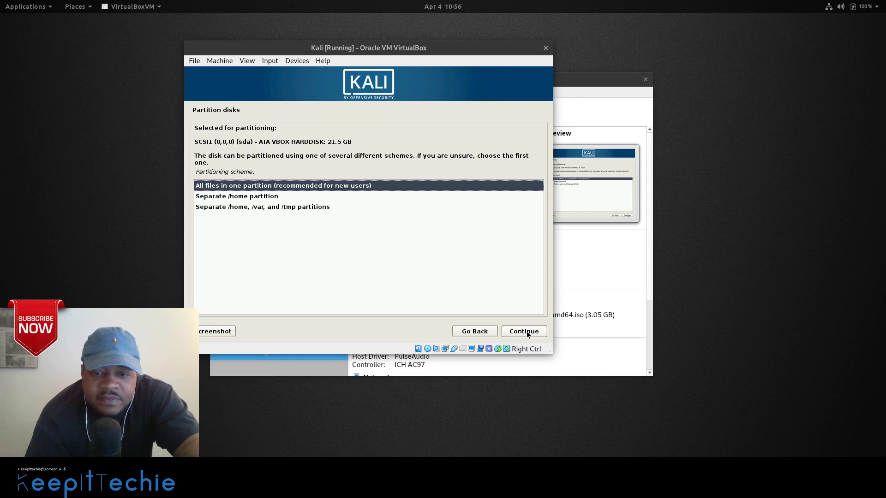
pyautogui.click(527, 332)
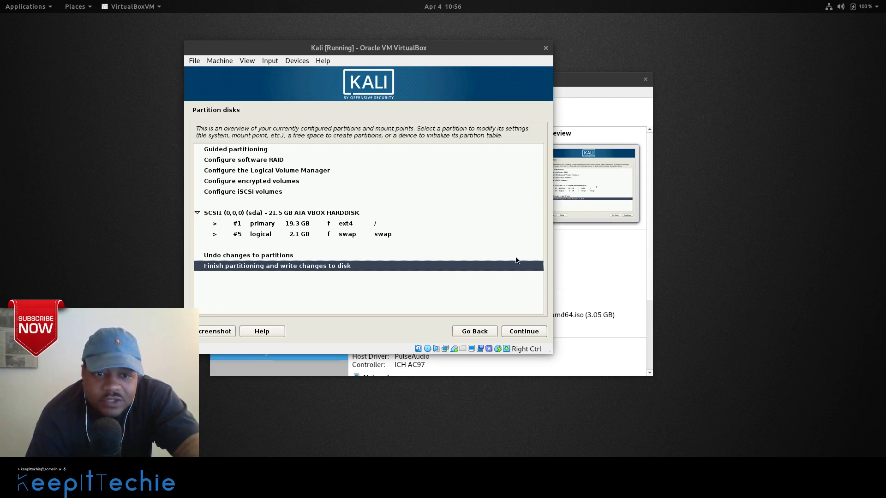
pyautogui.click(525, 333)
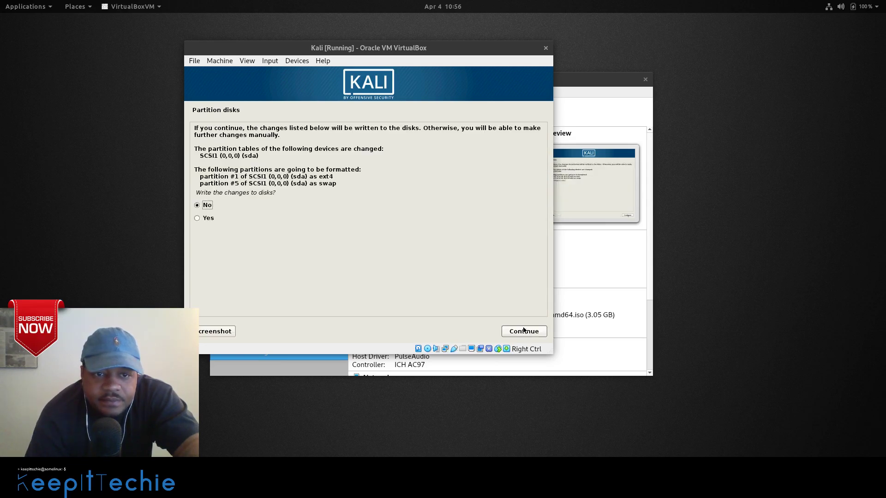
# Answer Yes to write the ext4 and swap partition changes to disk.
pyautogui.click(197, 219)
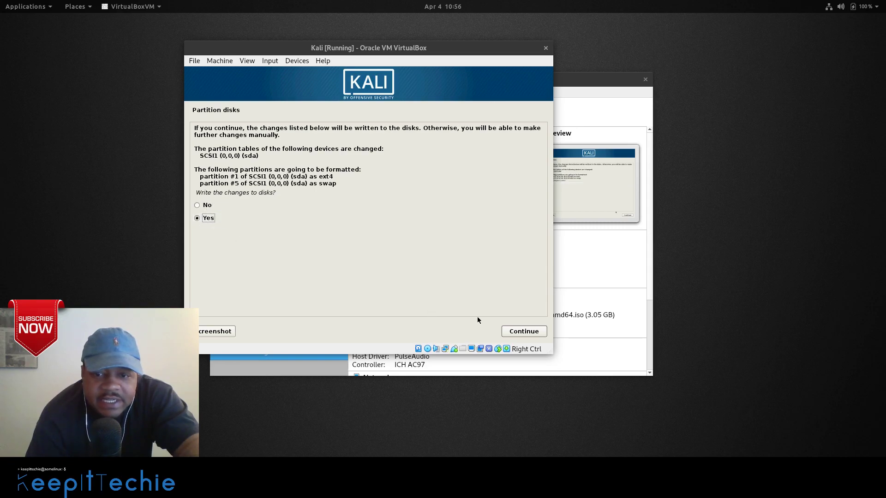
pyautogui.click(521, 331)
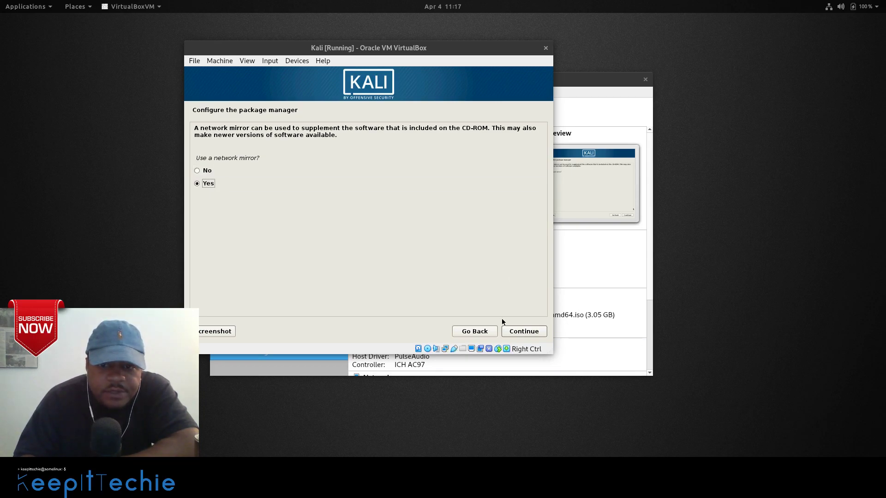
# Use a network mirror with the HTTP proxy left blank.
pyautogui.click(515, 332)
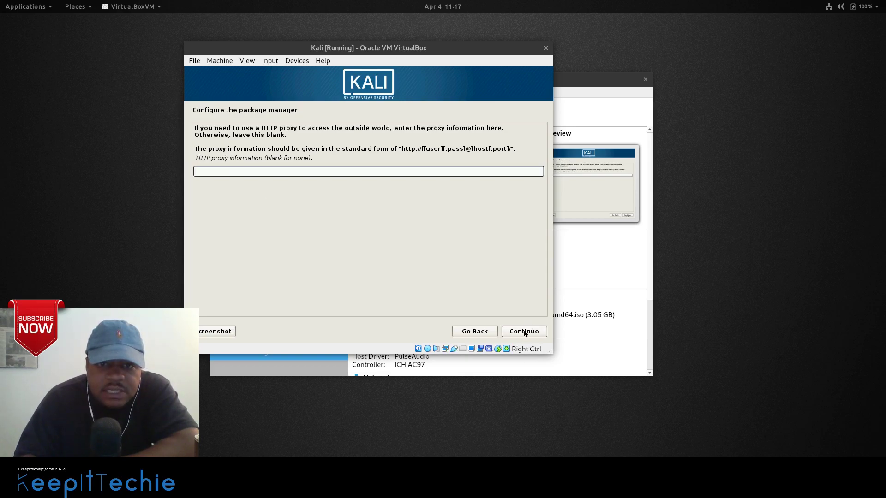
pyautogui.click(524, 332)
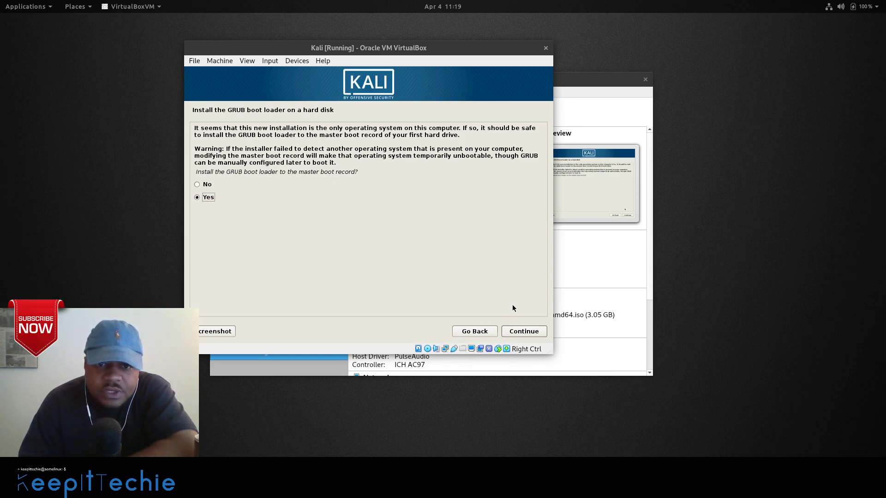
# Install the GRUB boot loader to the master boot record on /dev/sda.
pyautogui.click(526, 332)
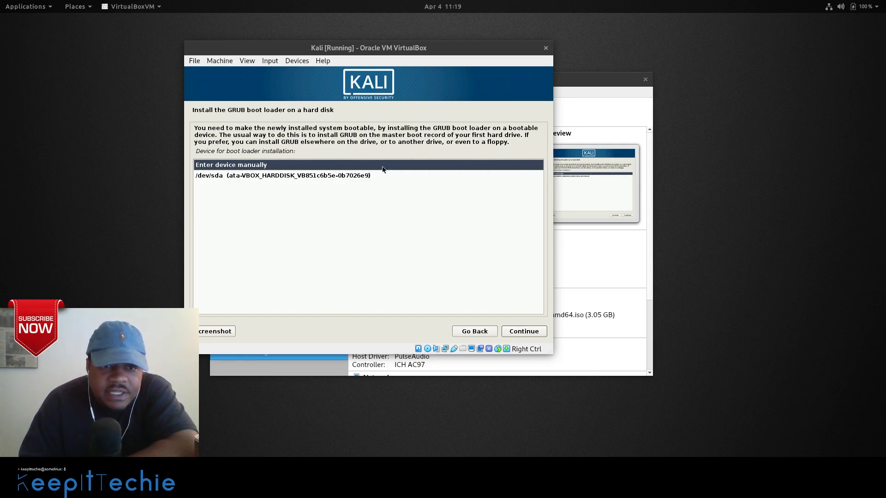
pyautogui.click(368, 176)
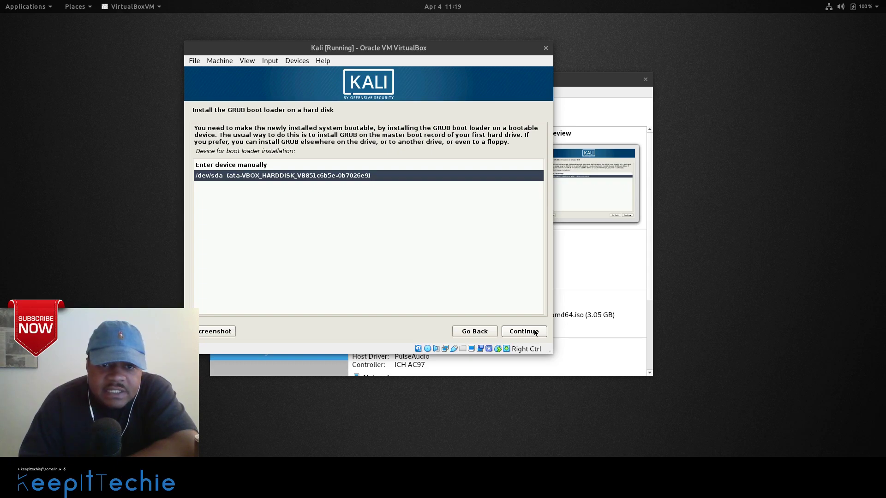
pyautogui.click(535, 332)
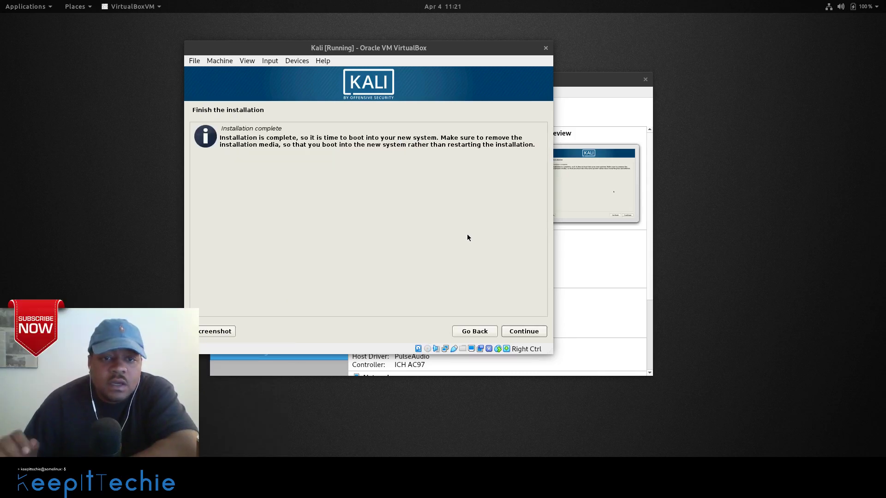
# Finish the installation, then power off the Kali VM once it reaches GRUB.
pyautogui.click(524, 332)
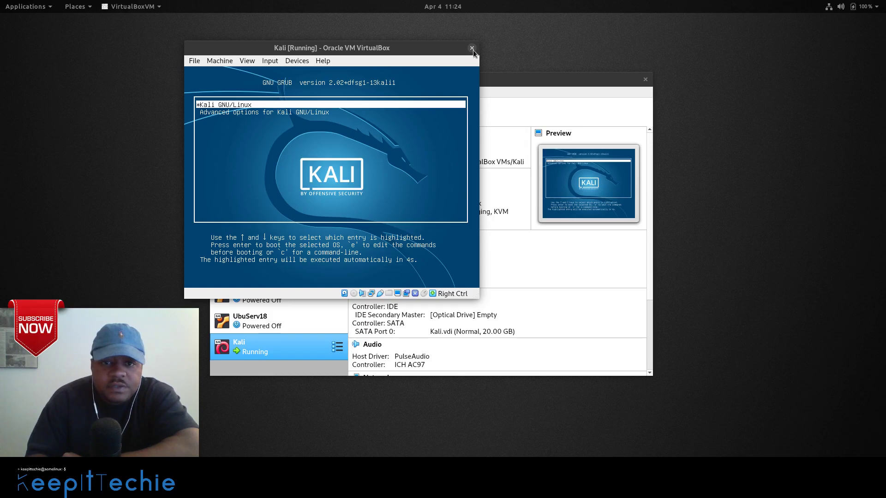
pyautogui.click(472, 48)
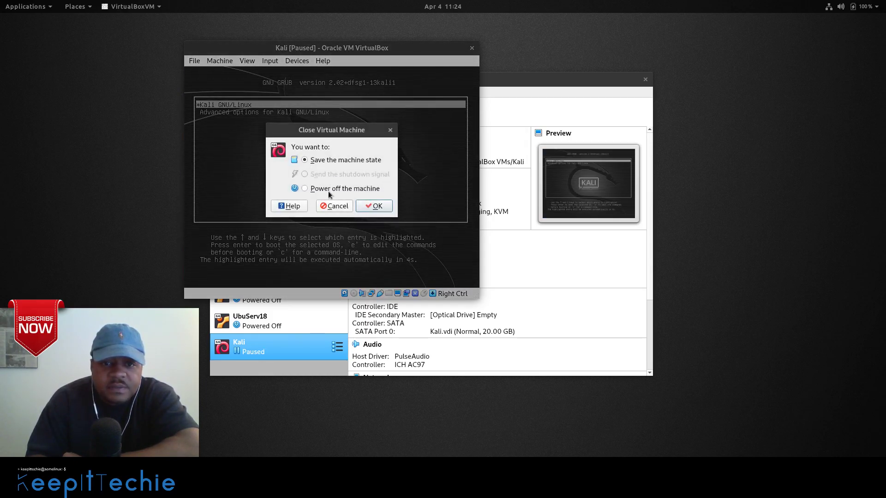
pyautogui.click(375, 206)
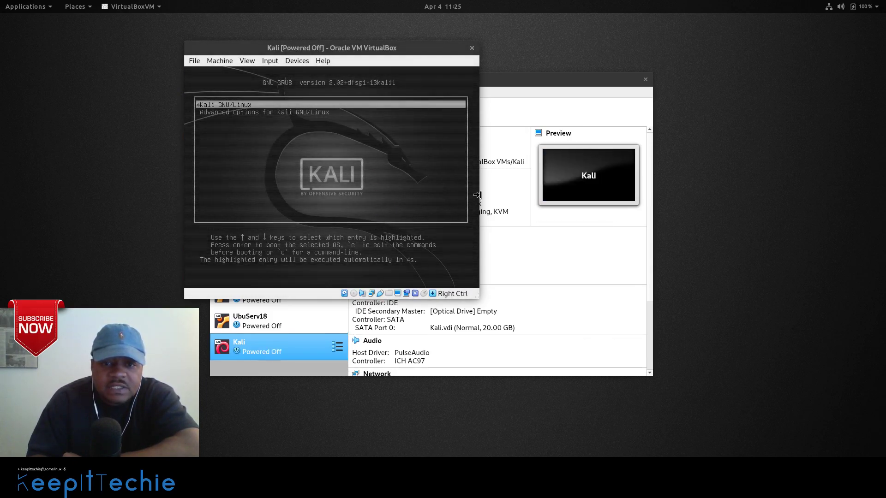
pyautogui.rightClick(296, 346)
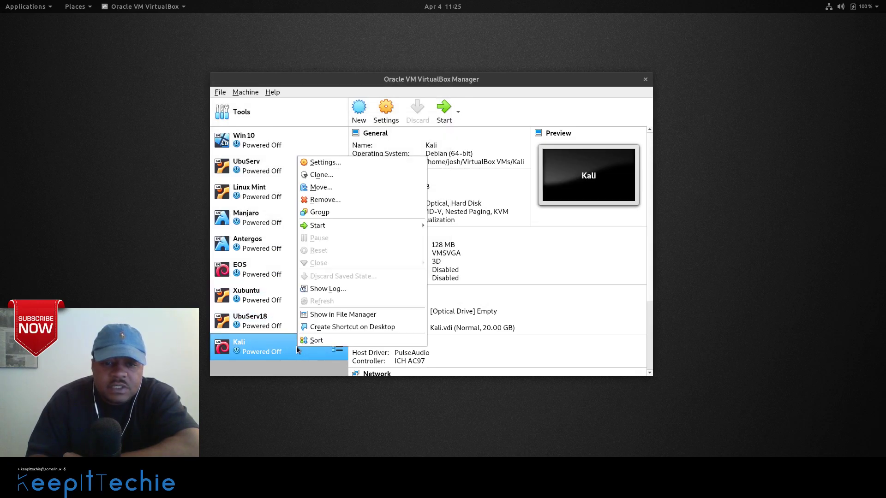
# Confirm in Kali's Storage settings that the IDE optical drive is empty.
pyautogui.click(353, 165)
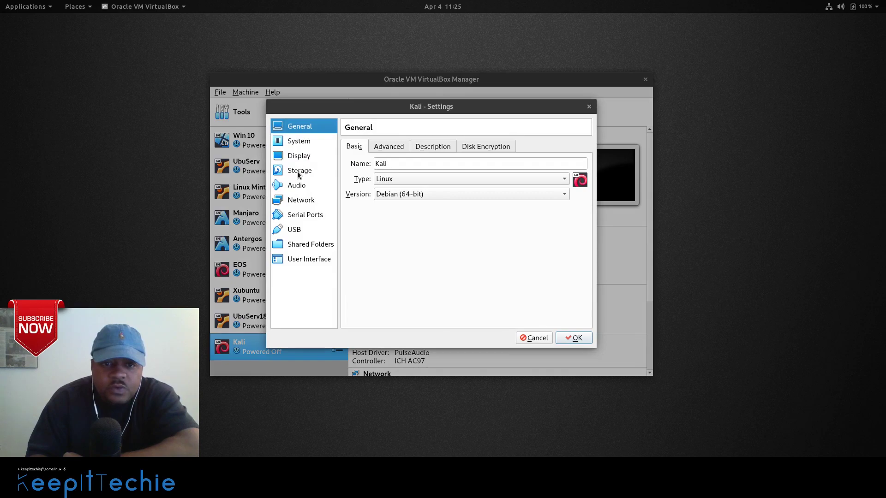
pyautogui.click(297, 171)
pyautogui.click(375, 171)
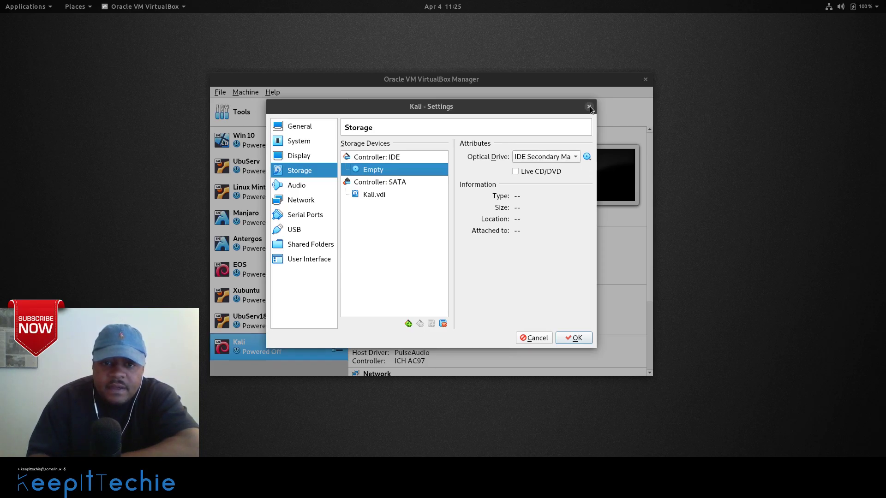
pyautogui.click(589, 106)
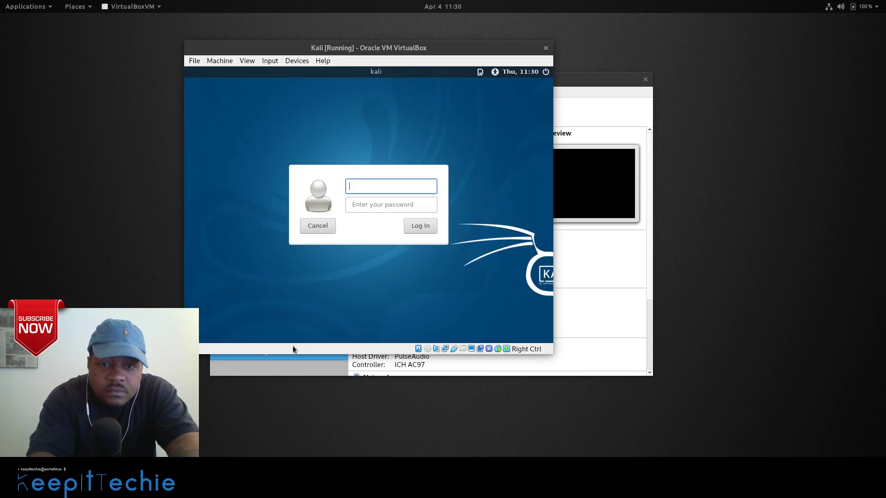
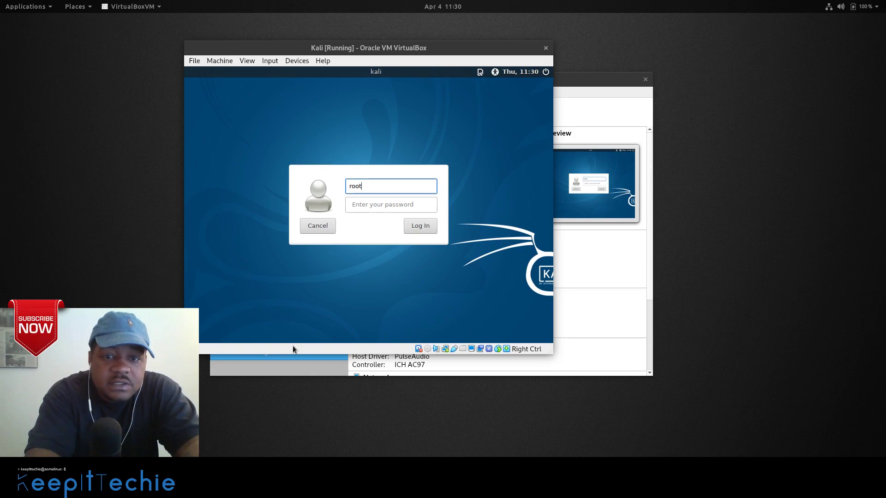
# Log in to Kali with username root and the root password.
pyautogui.press('Tab')
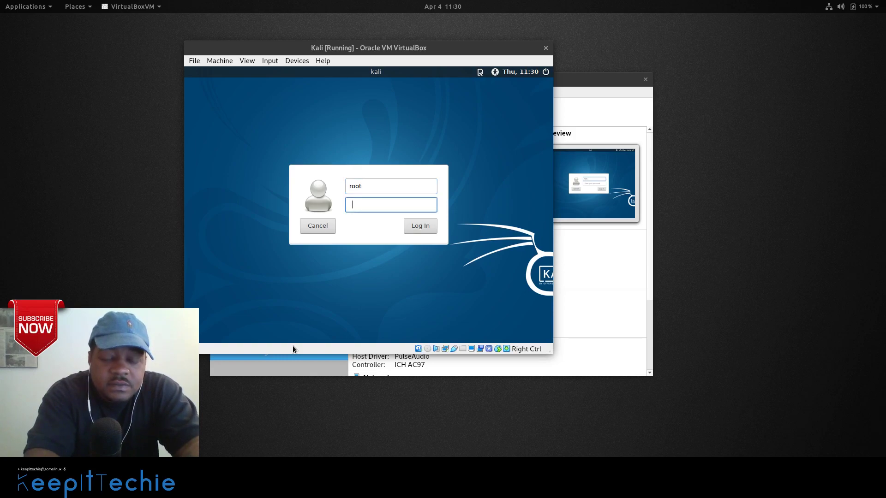
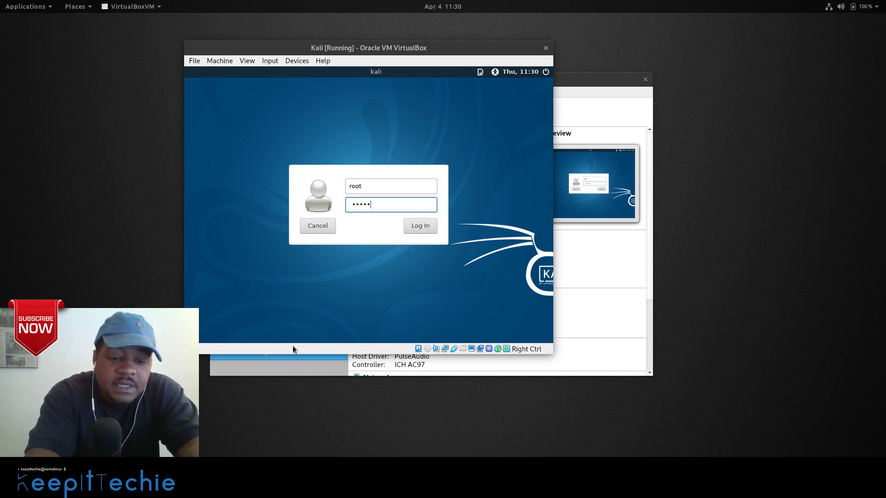
pyautogui.press('Return')
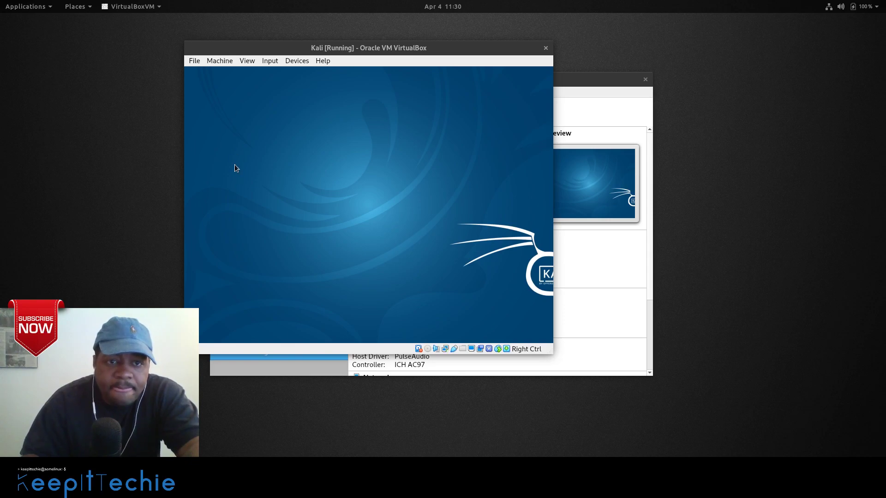
# Move the Kali VM window left and drag its corner larger so the guest display resizes.
pyautogui.moveTo(348, 49); pyautogui.dragTo(276, 46)
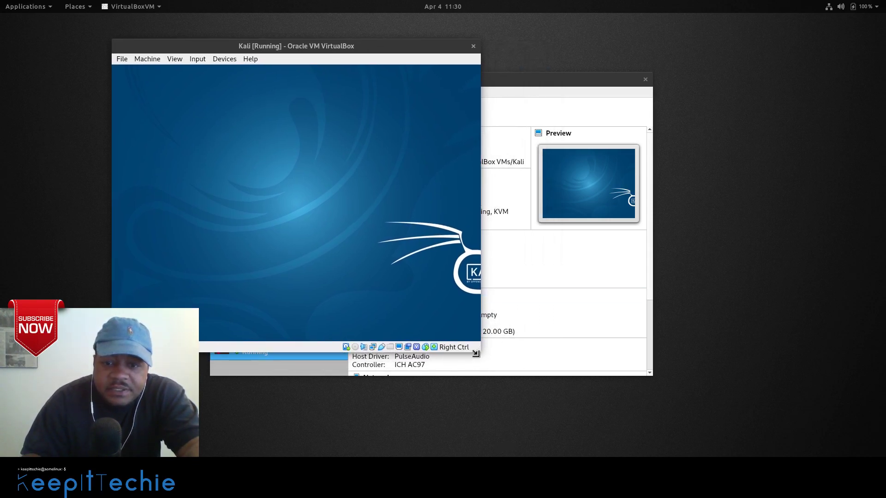
pyautogui.moveTo(479, 349); pyautogui.dragTo(719, 404)
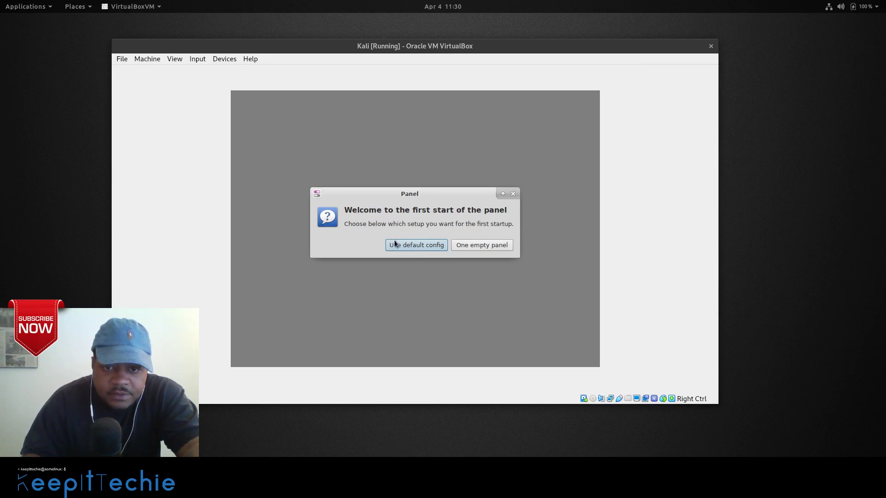
# Accept the default panel configuration, then briefly open and close the Applications menu.
pyautogui.click(411, 244)
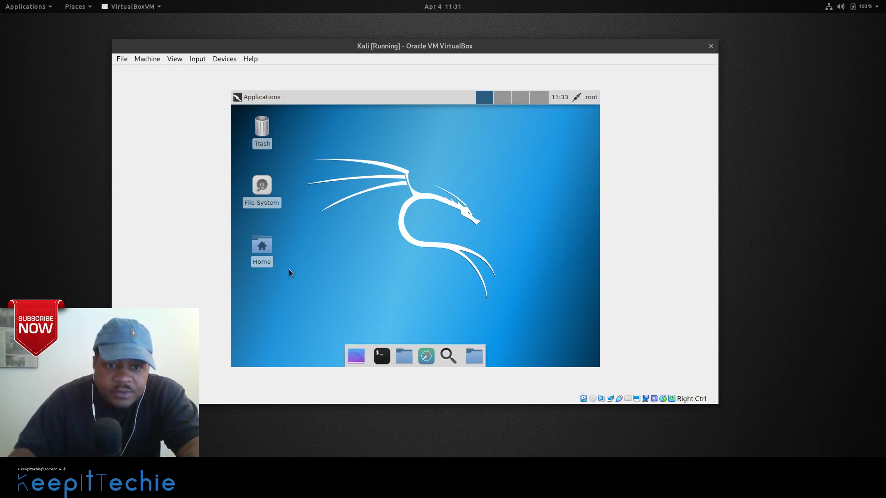
pyautogui.click(253, 100)
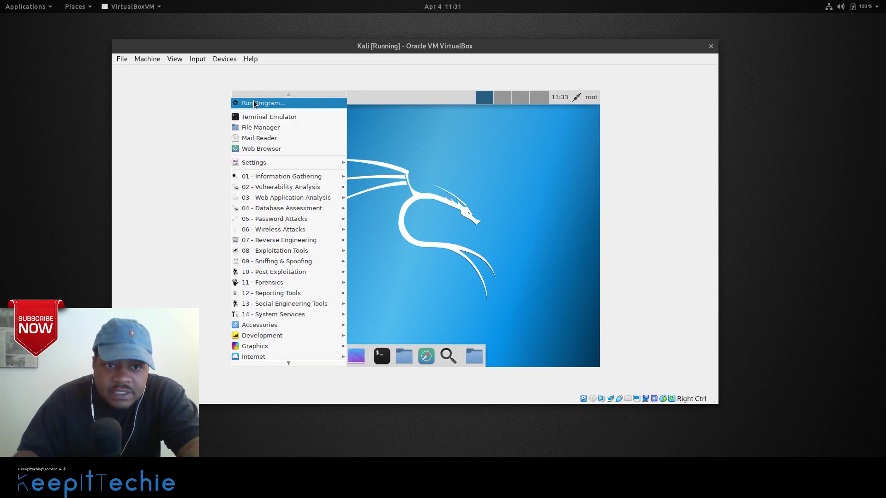
pyautogui.click(470, 213)
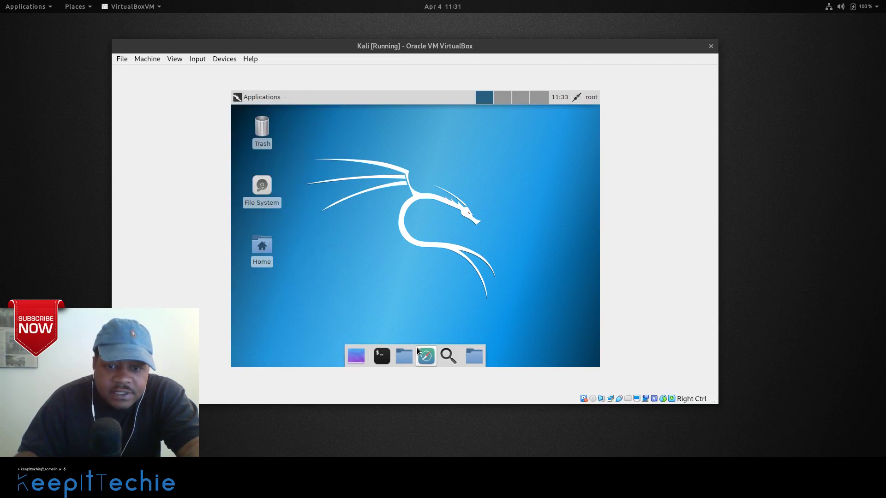
# Open a guest terminal and run sudo apt update to refresh the package lists.
pyautogui.click(382, 357)
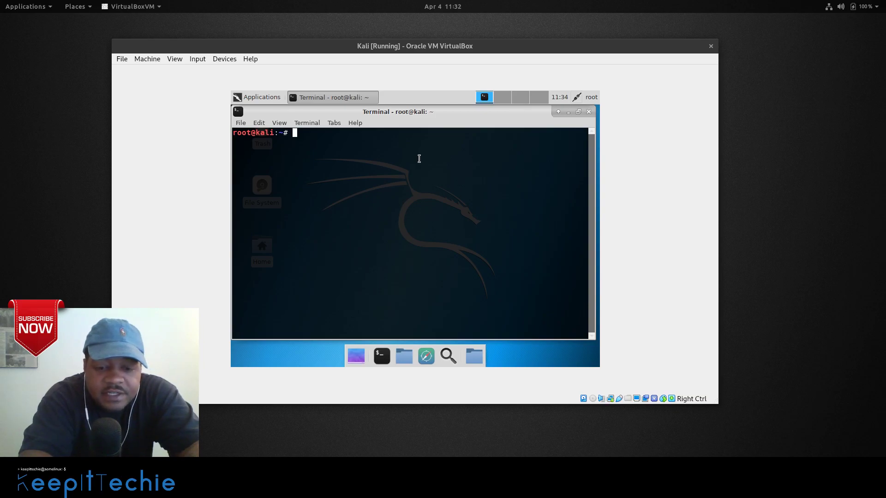
pyautogui.write('sudo')
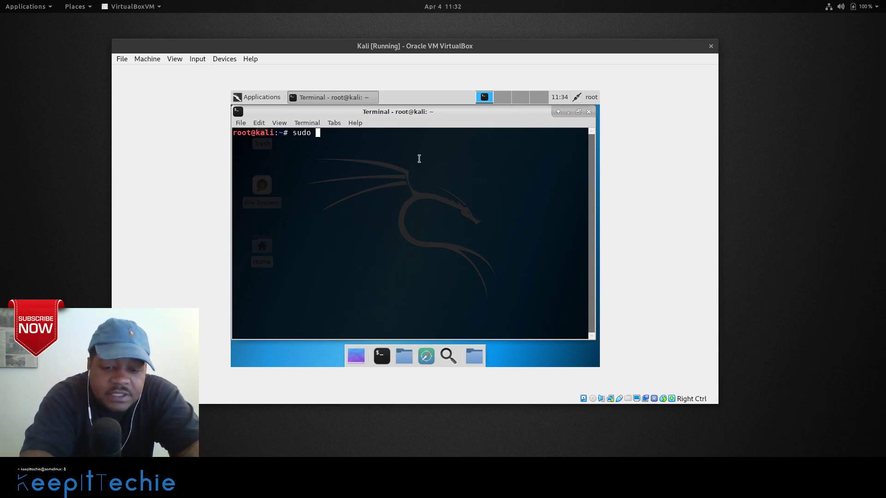
pyautogui.write(' apt ')
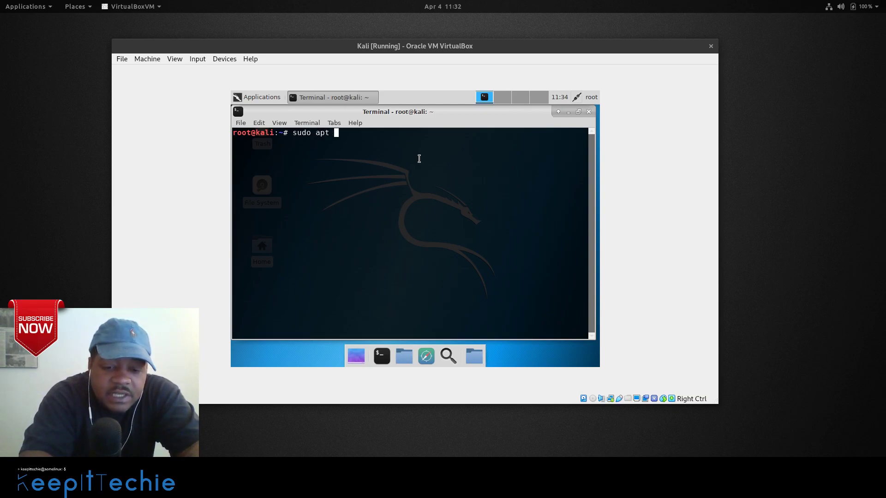
pyautogui.write('update')
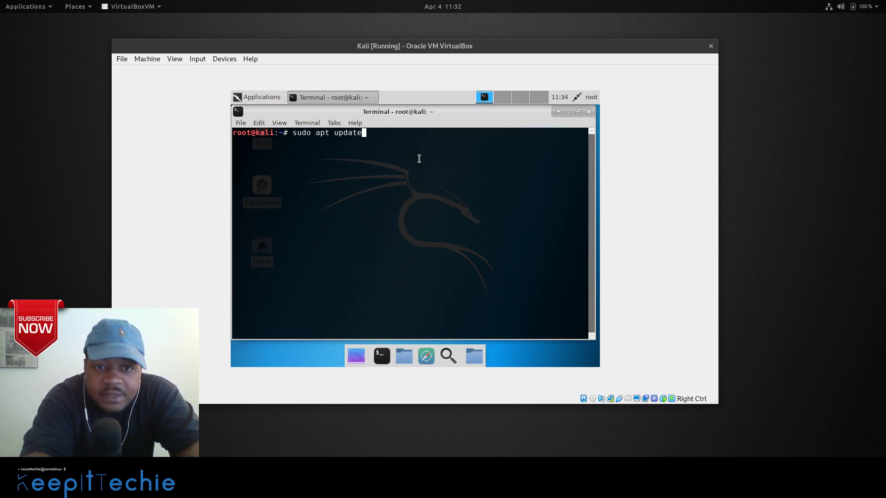
pyautogui.press('Return')
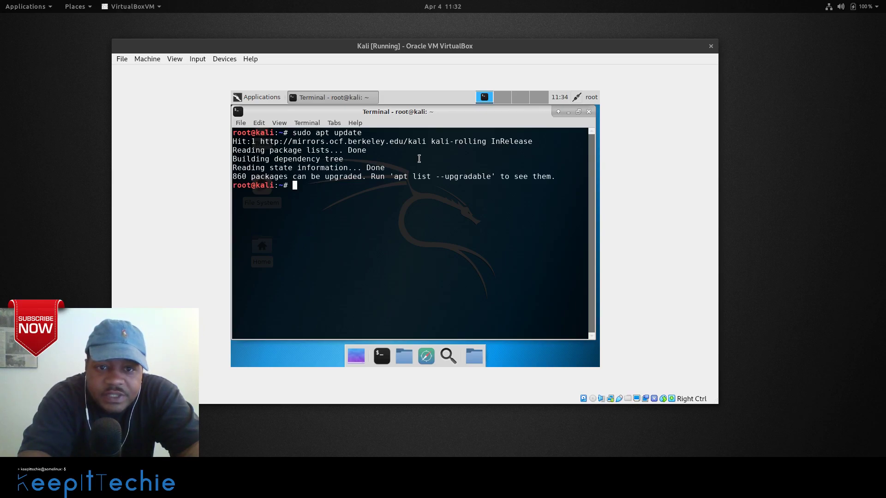
# Run sudo apt install virtualbox-guest-x11, correcting typos and using Tab to list matching packages.
pyautogui.write('sudo ')
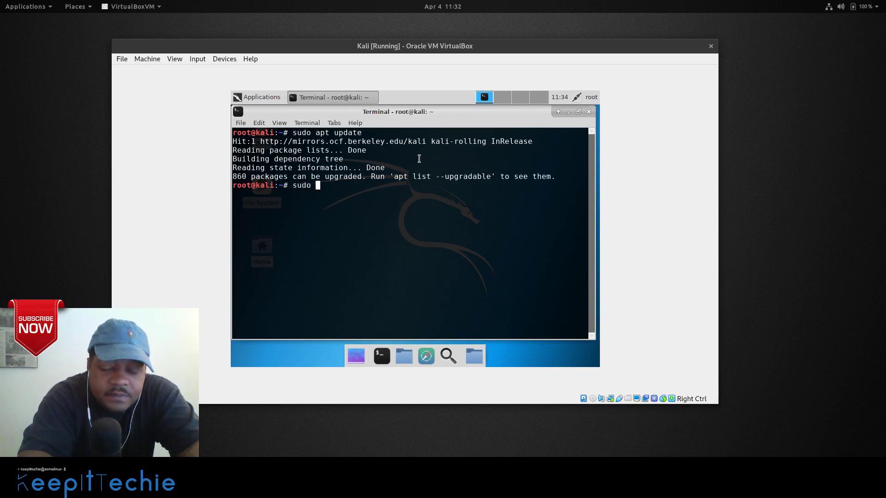
pyautogui.write('up')
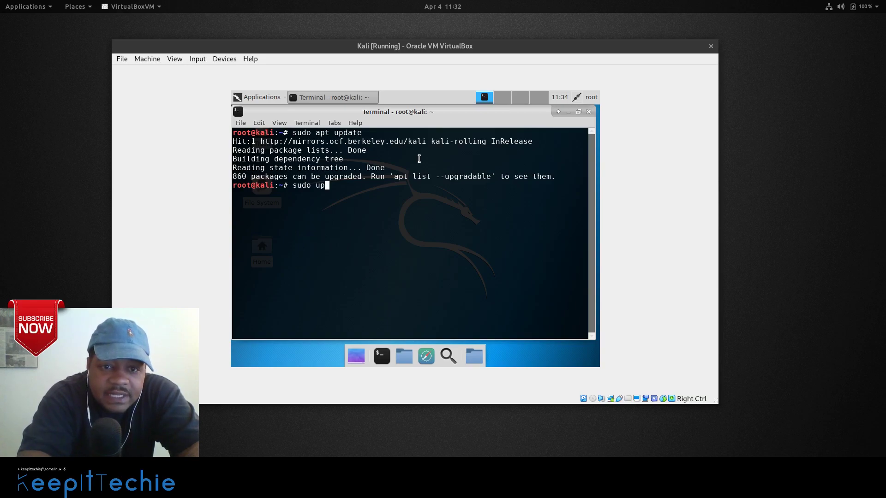
pyautogui.write('d')
pyautogui.press('BackSpace')
pyautogui.press('BackSpace')
pyautogui.press('BackSpace')
pyautogui.write('apt')
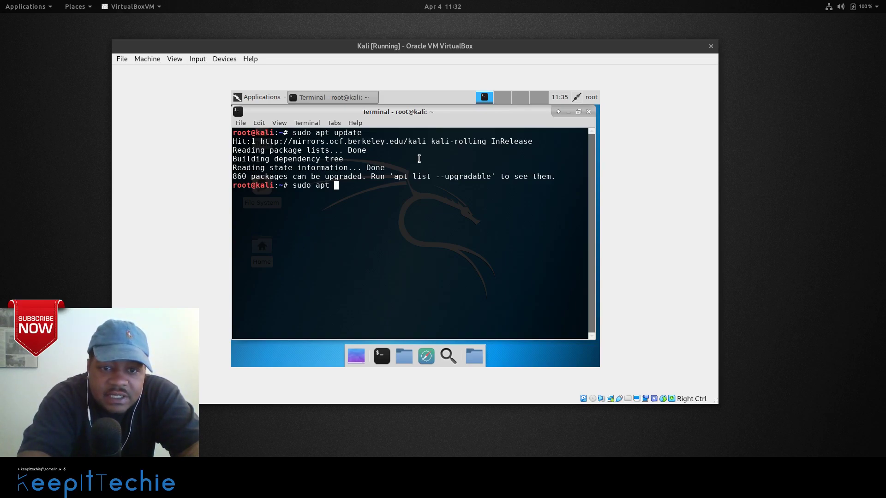
pyautogui.write(' insta')
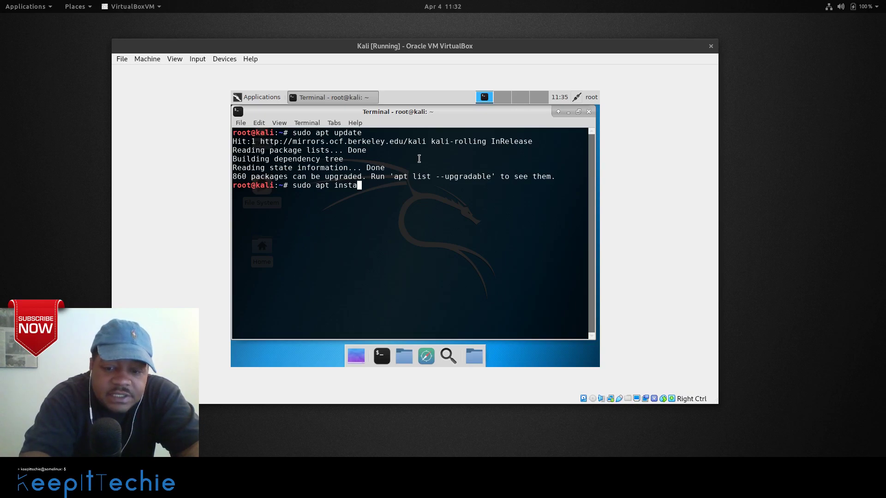
pyautogui.write('ll ')
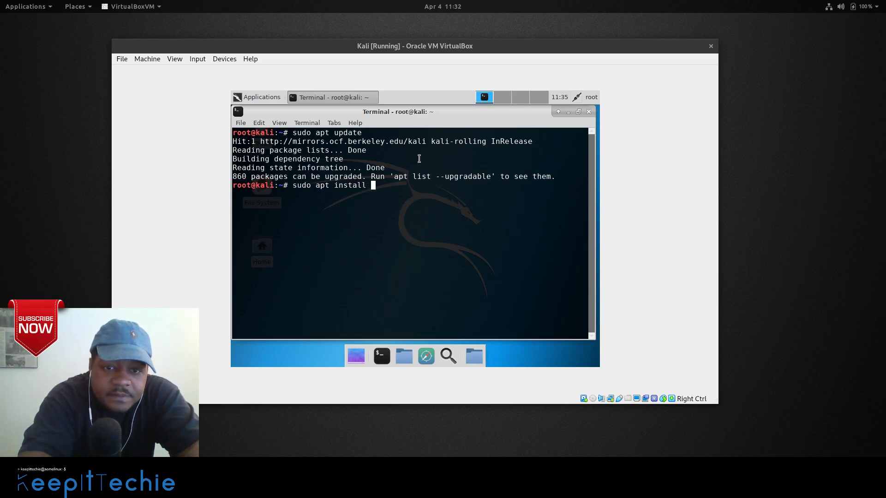
pyautogui.write('vb')
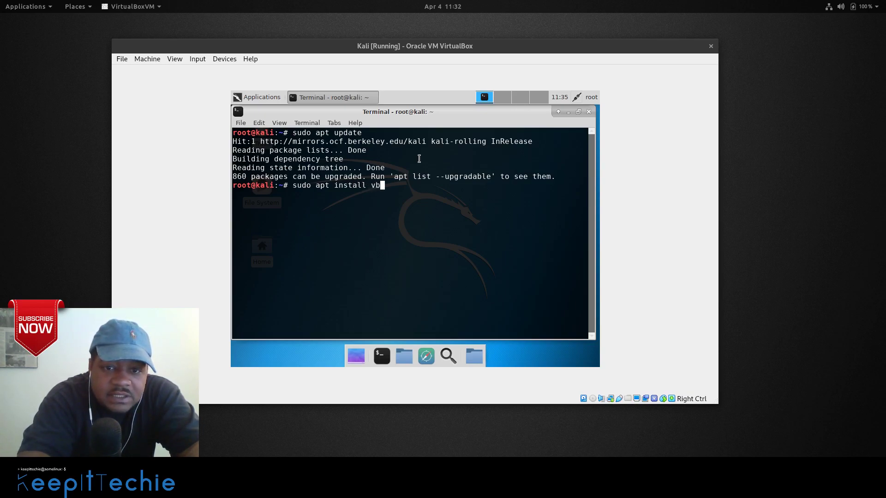
pyautogui.press('BackSpace')
pyautogui.write('i')
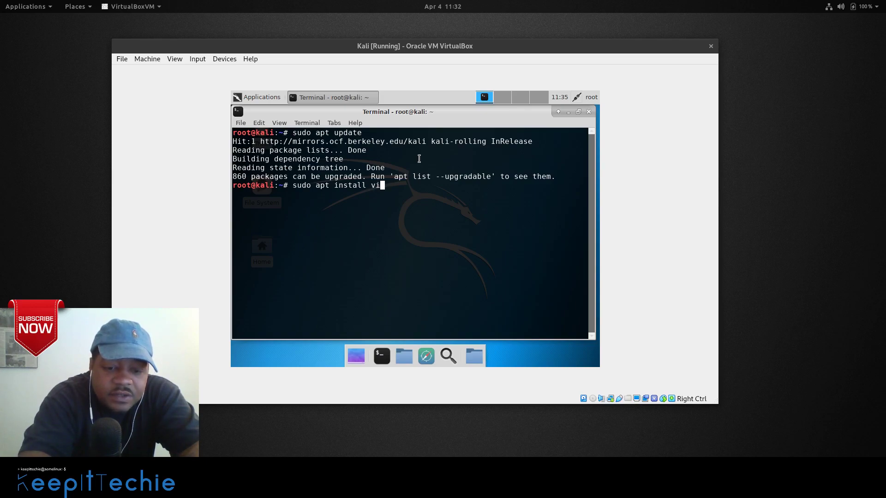
pyautogui.write('tu')
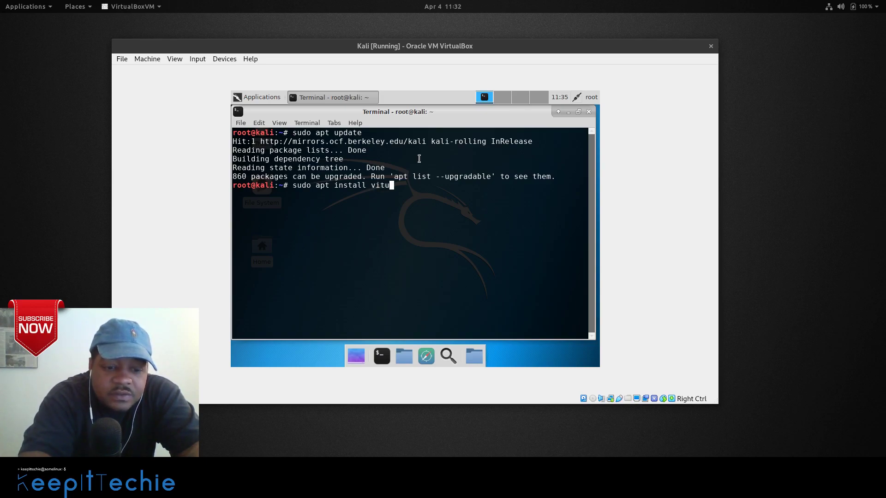
pyautogui.write('al')
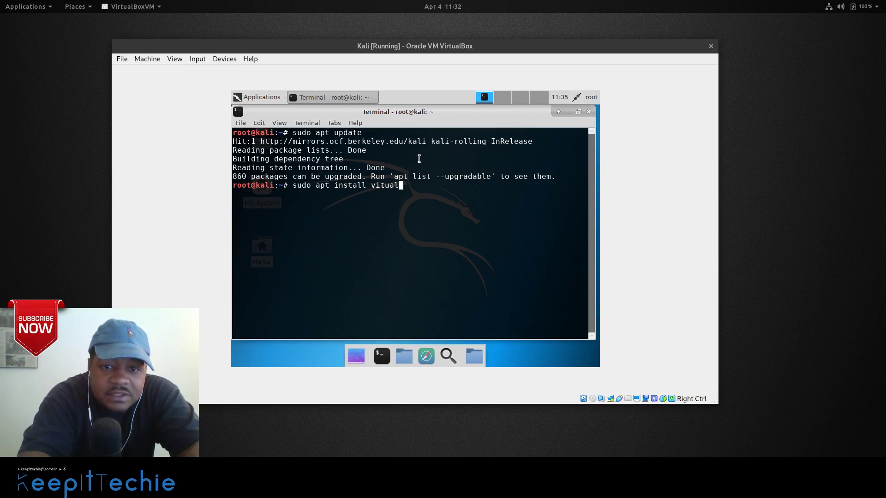
pyautogui.press('BackSpace')
pyautogui.press('BackSpace')
pyautogui.press('BackSpace')
pyautogui.press('BackSpace')
pyautogui.write('r')
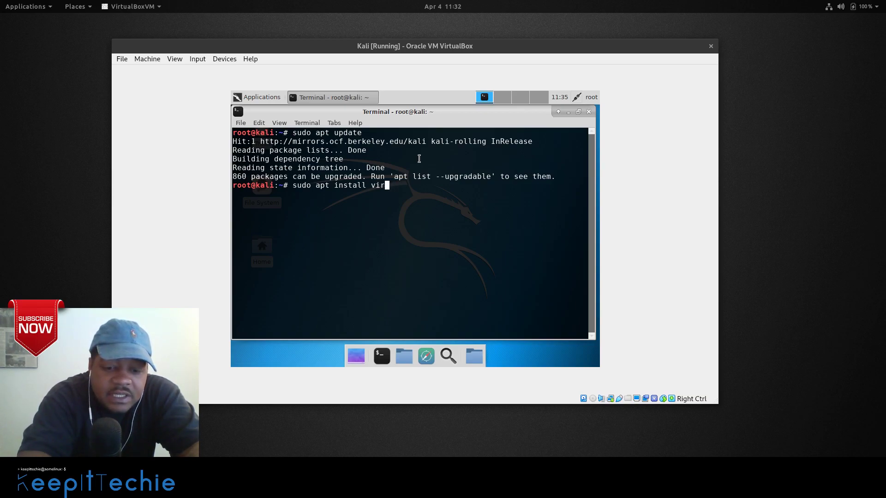
pyautogui.write('tual')
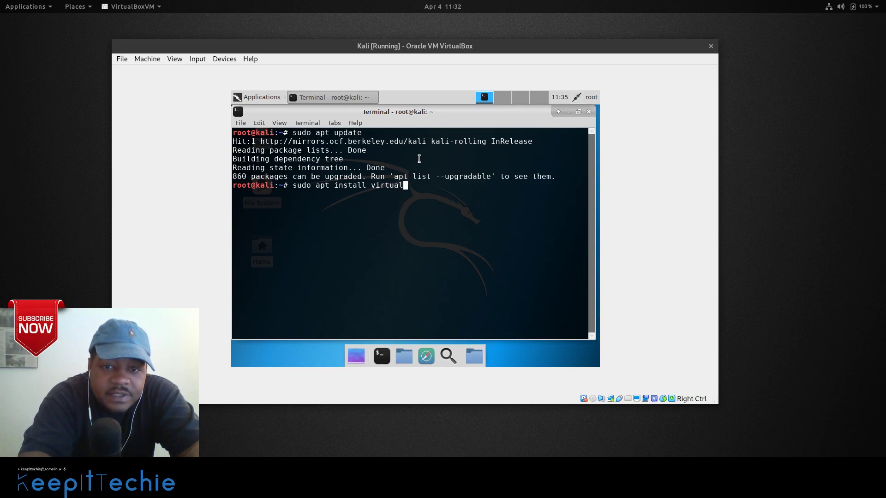
pyautogui.press('Tab')
pyautogui.press('Tab')
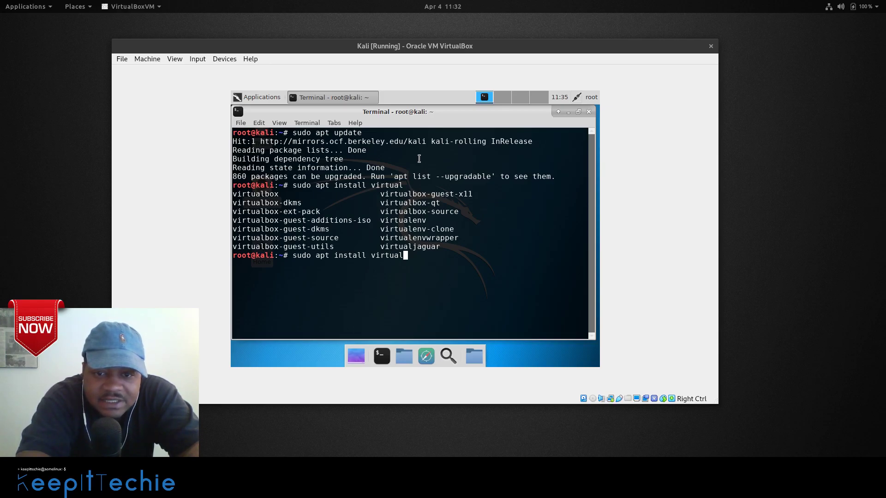
pyautogui.write('box')
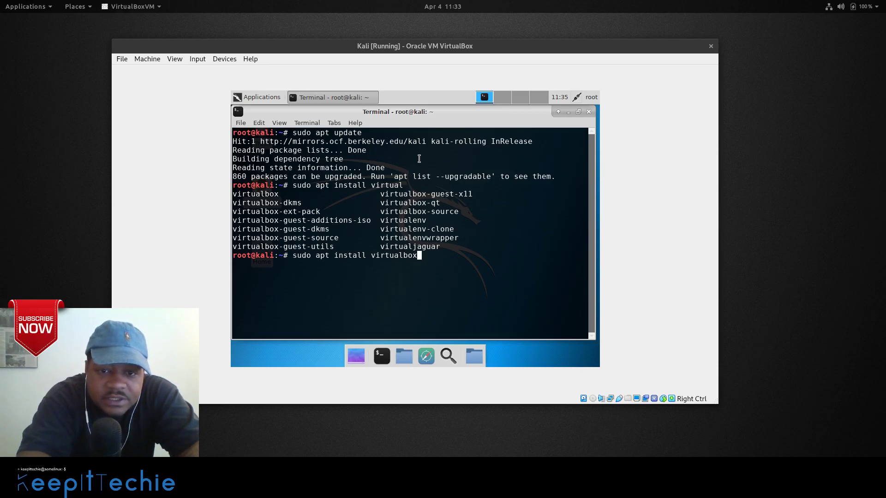
pyautogui.write('-gg')
pyautogui.press('BackSpace')
pyautogui.write('uest-')
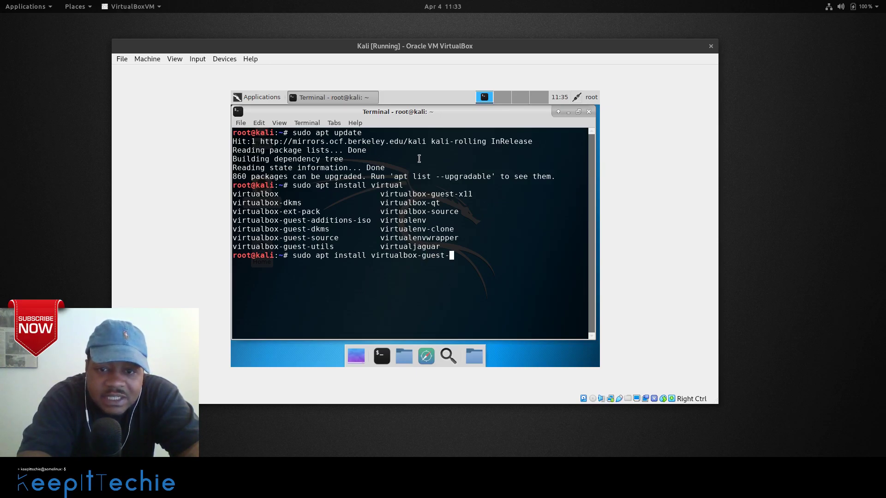
pyautogui.write('x1')
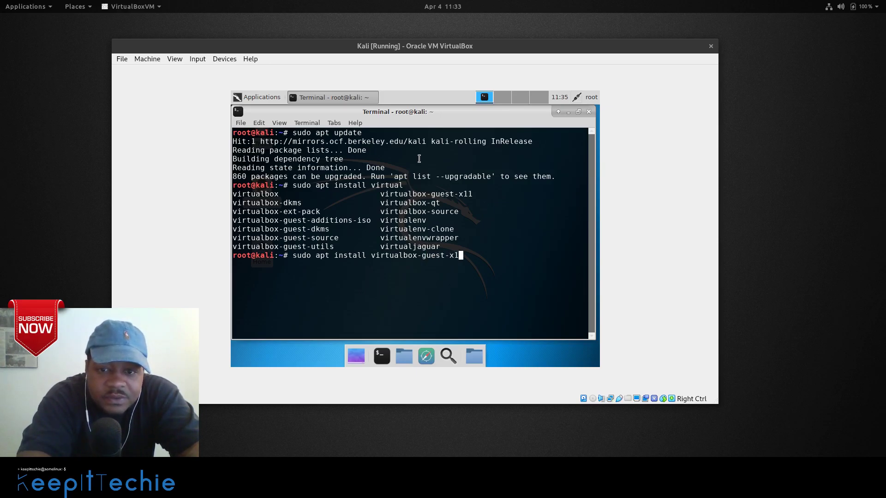
pyautogui.write('1')
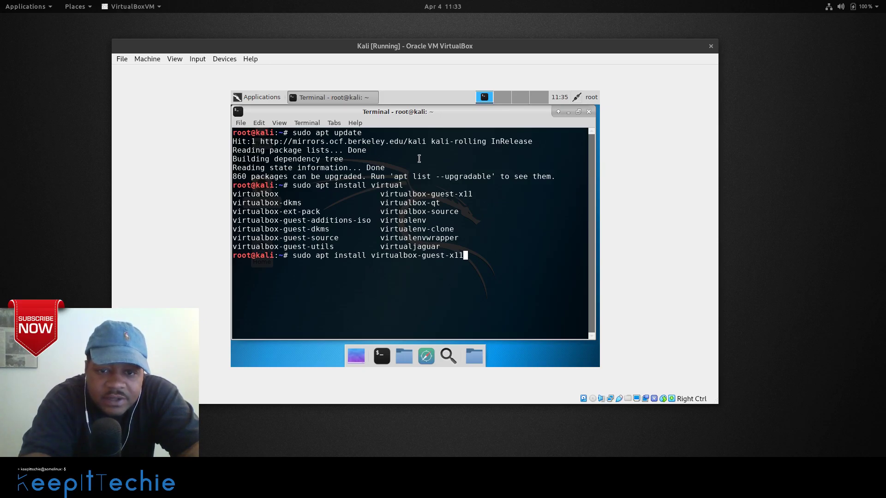
pyautogui.press('Return')
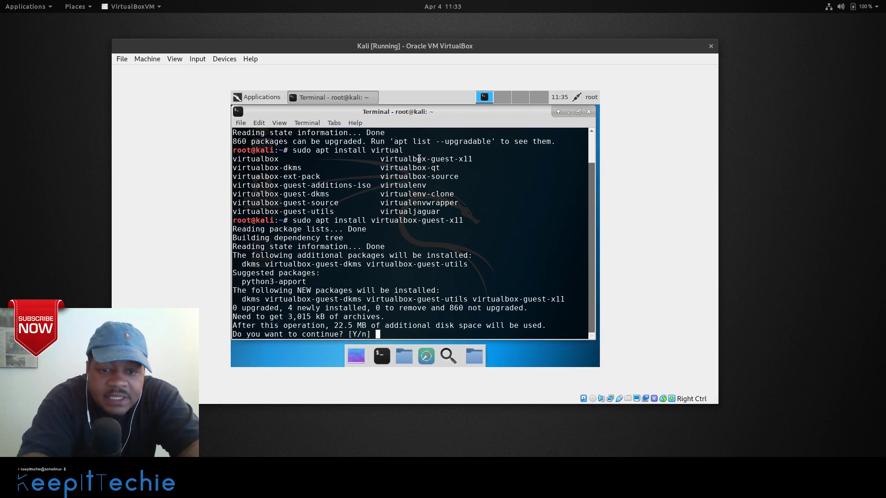
# Confirm the Y/n prompt so the four guest-addition packages install.
pyautogui.press('Return')
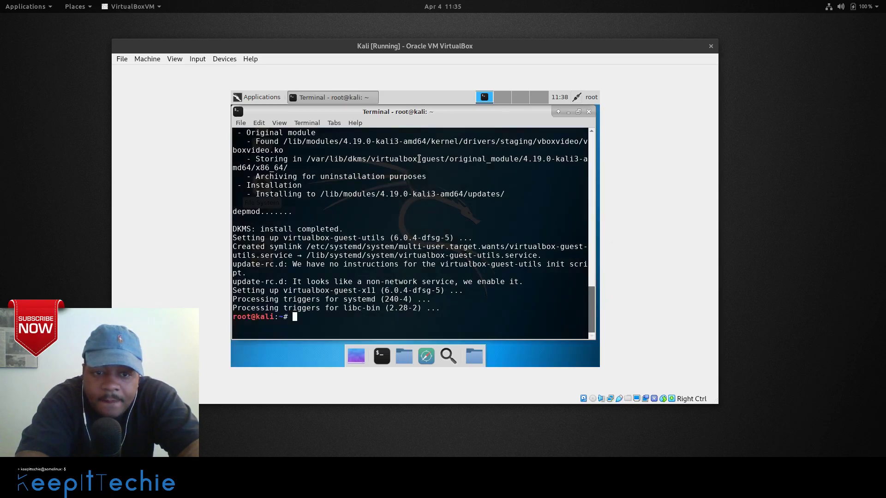
# Close the current terminal with the exit command.
pyautogui.write('sudo')
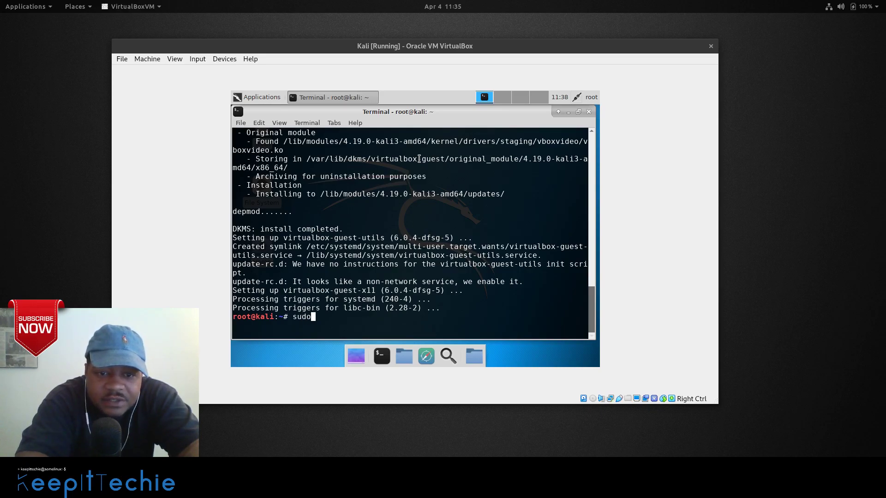
pyautogui.press('BackSpace')
pyautogui.press('BackSpace')
pyautogui.press('BackSpace')
pyautogui.press('BackSpace')
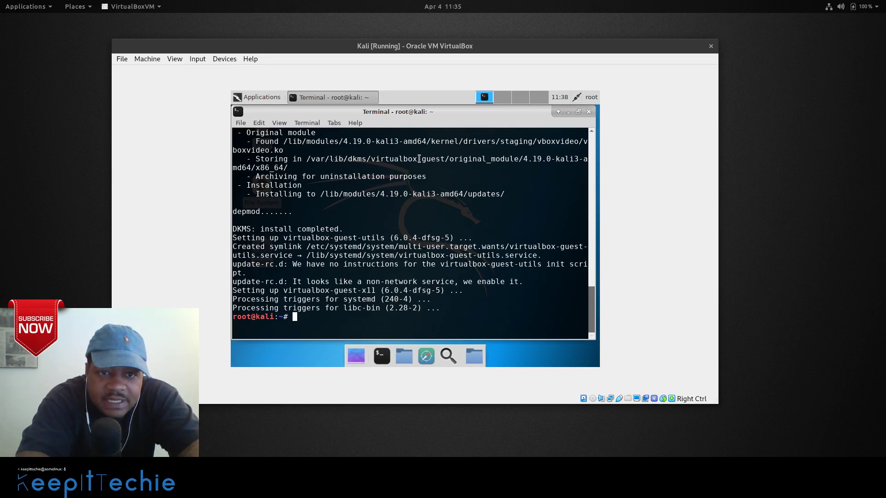
pyautogui.write('exit')
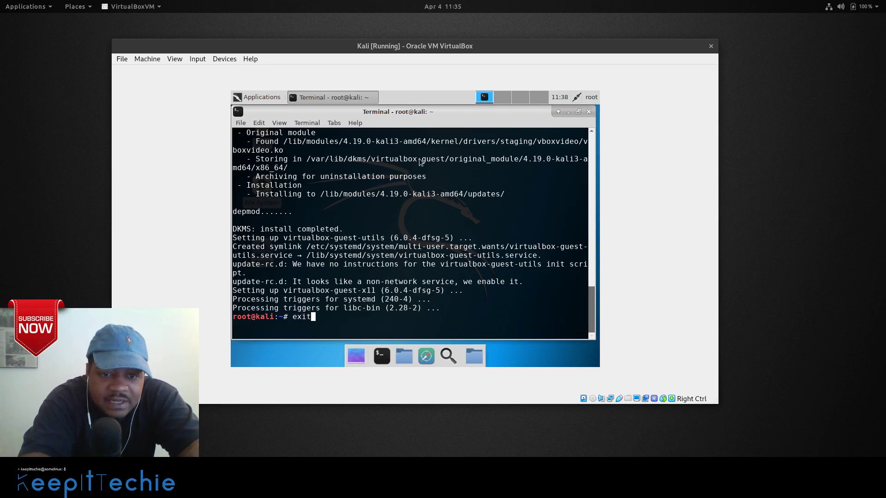
pyautogui.press('Return')
# Browse the View > Virtual Screen 1 sizing options unchanged, then open a new guest terminal.
pyautogui.click(174, 59)
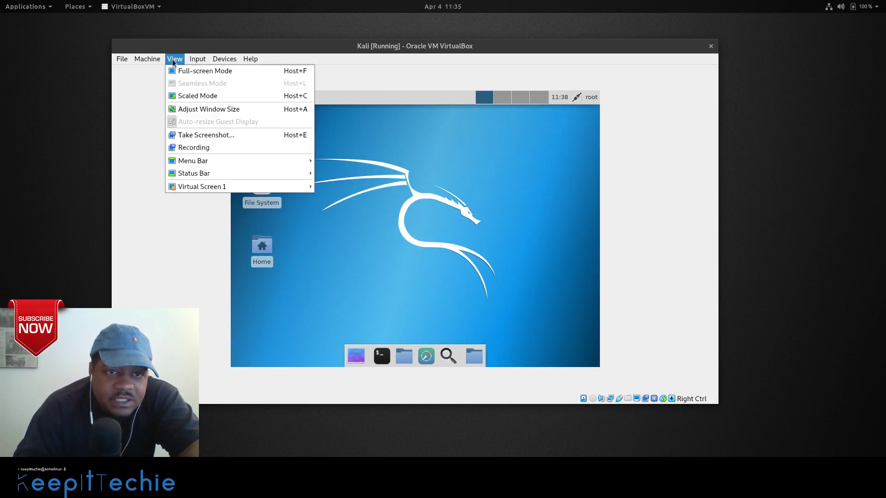
pyautogui.moveTo(221, 187)
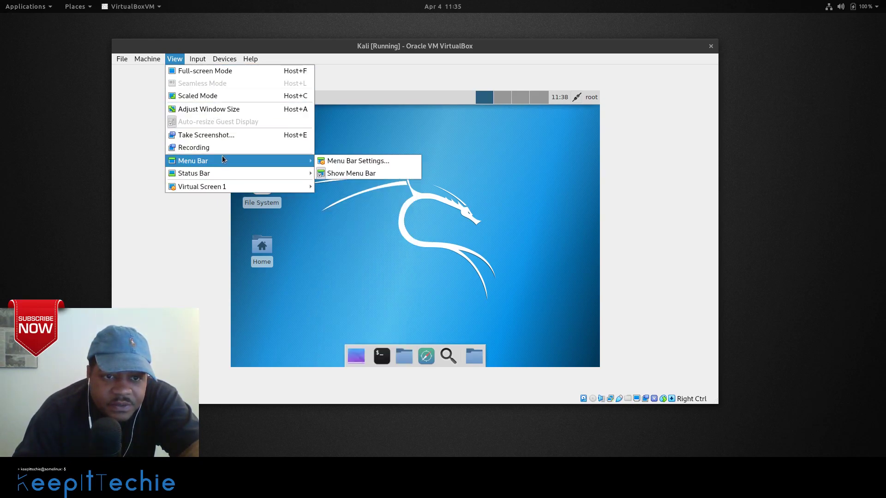
pyautogui.moveTo(150, 61)
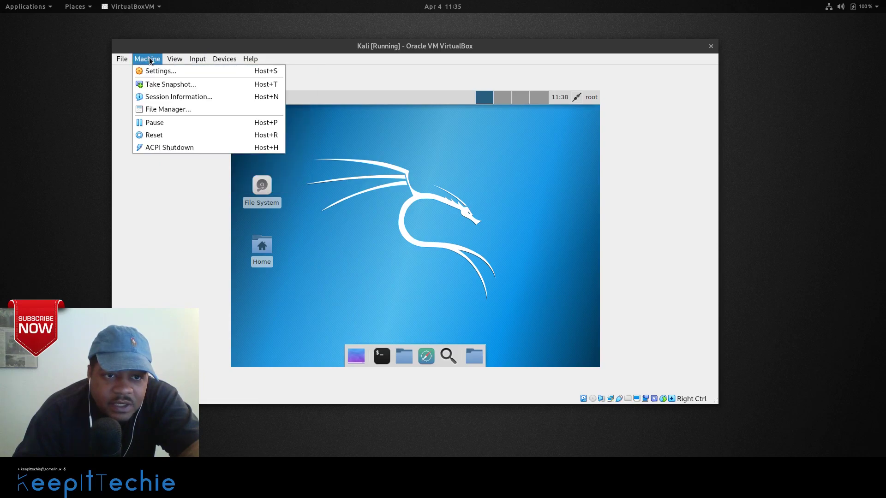
pyautogui.moveTo(224, 59)
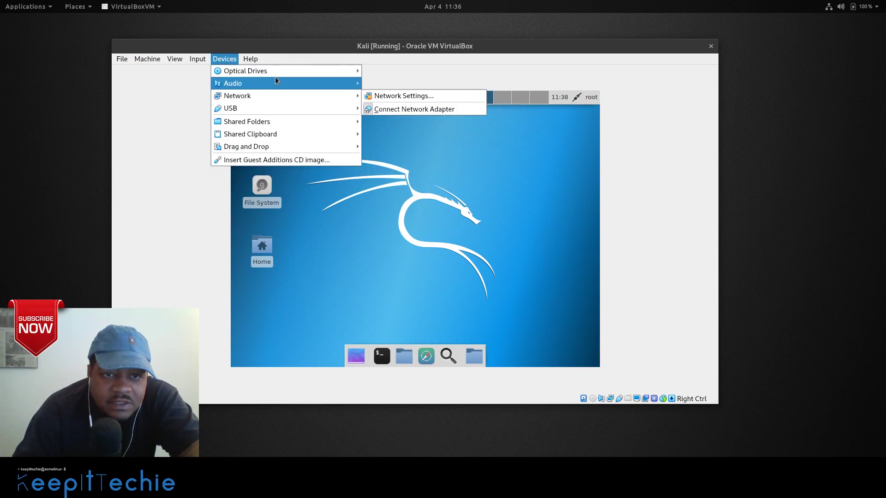
pyautogui.moveTo(295, 105)
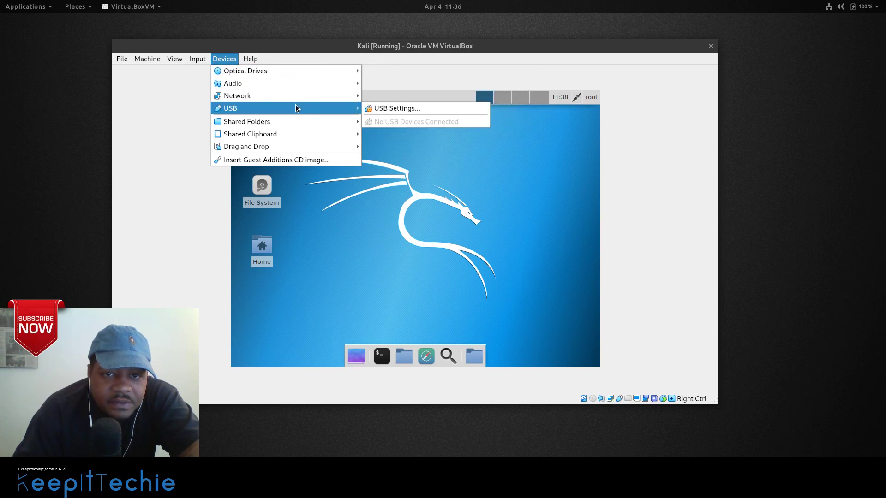
pyautogui.moveTo(254, 62)
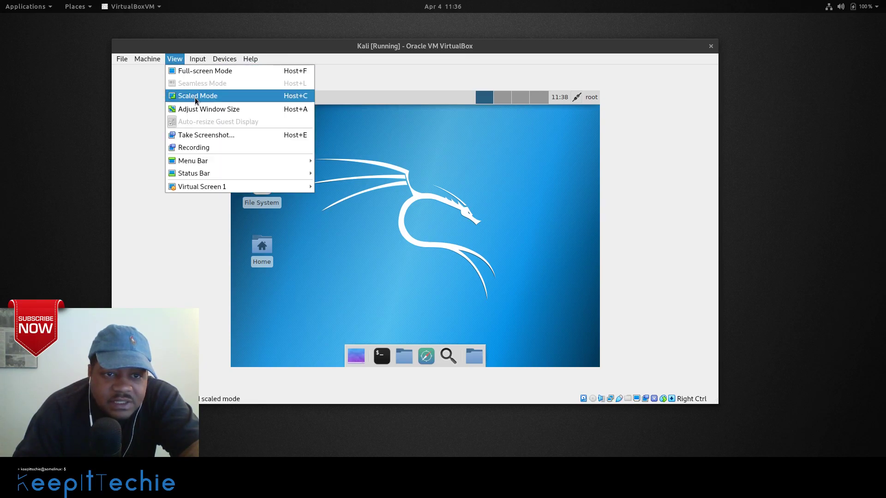
pyautogui.moveTo(249, 191)
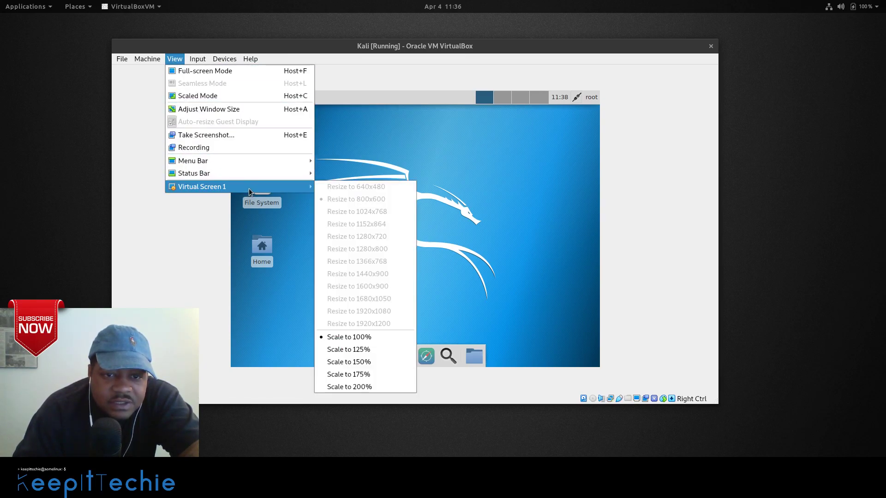
pyautogui.click(430, 208)
pyautogui.click(381, 356)
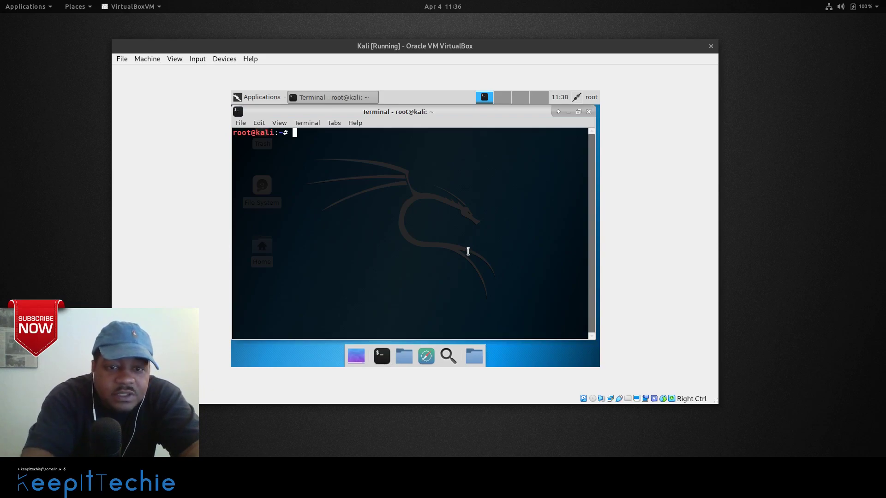
# Reboot Kali with sudo shutdown -r now, checking the Virtual Screen 1 options without changes.
pyautogui.write('sudo ')
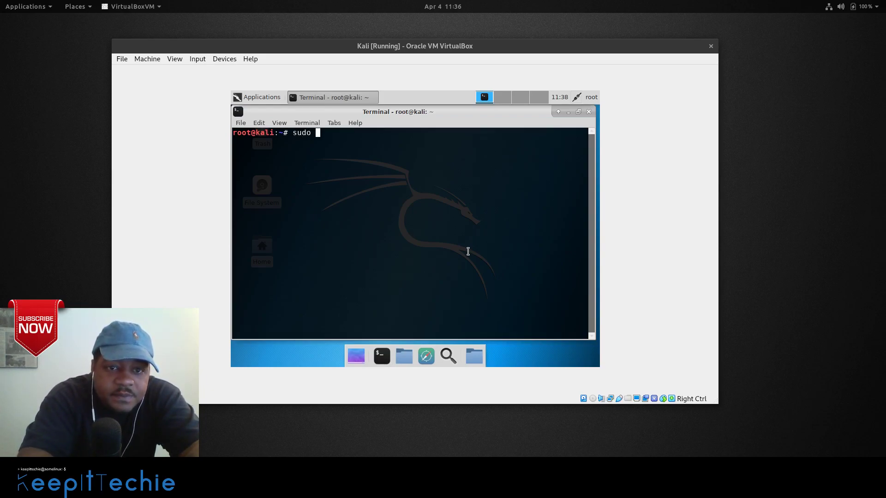
pyautogui.write('shut')
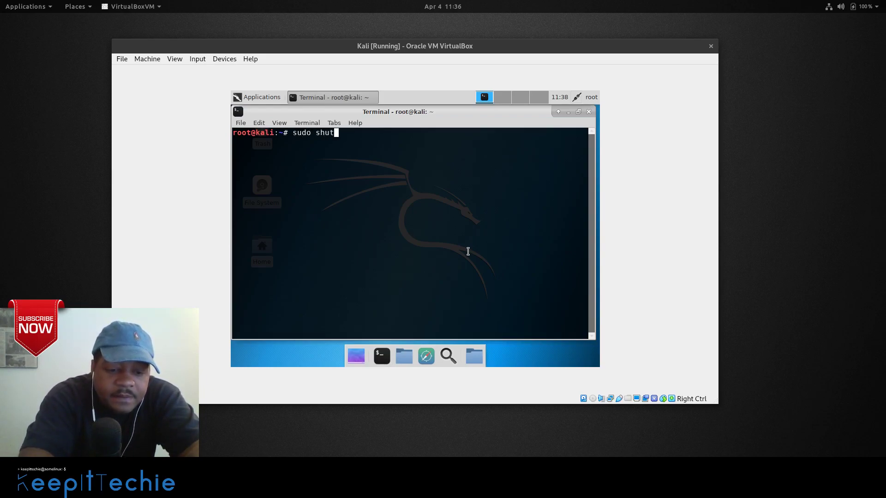
pyautogui.write('down -')
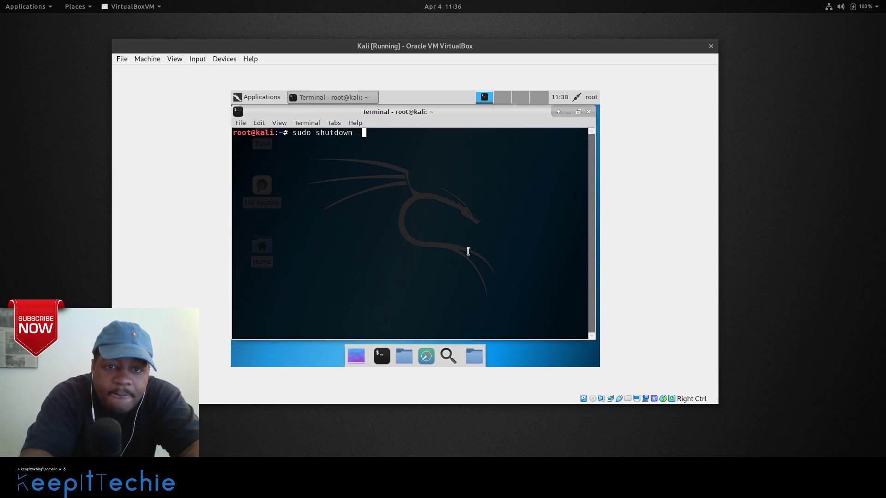
pyautogui.write('r now')
pyautogui.press('Return')
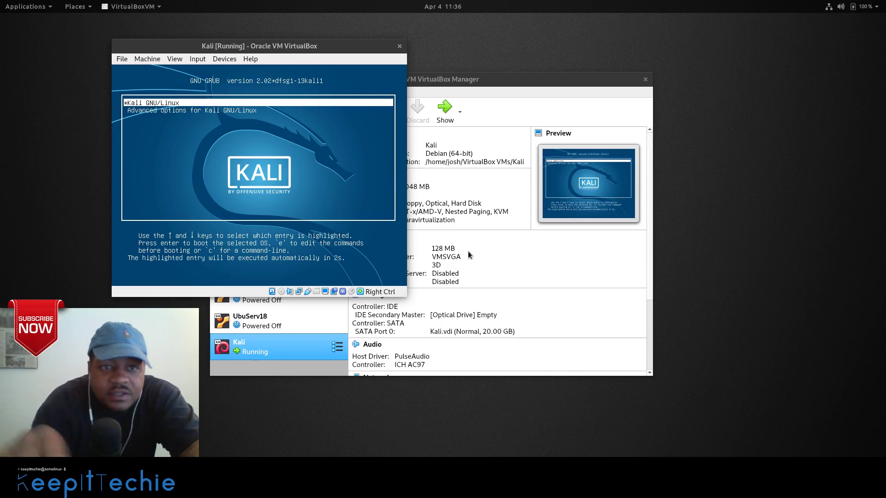
pyautogui.click(179, 59)
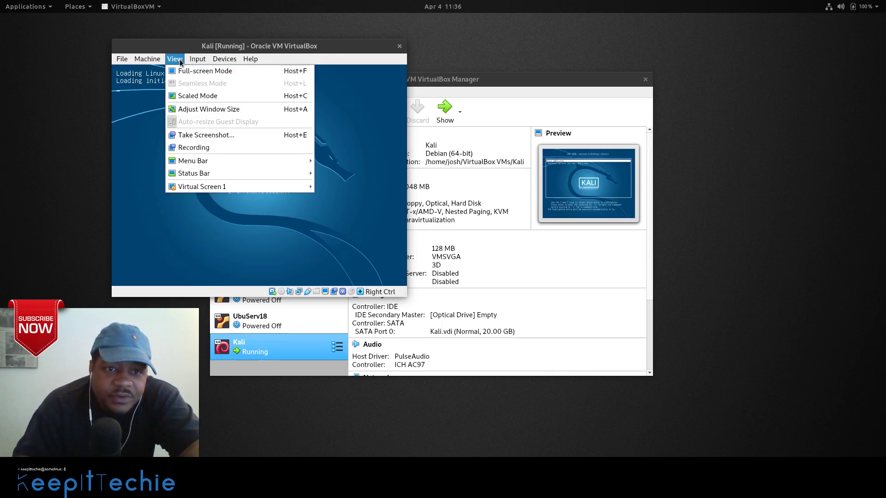
pyautogui.moveTo(243, 187)
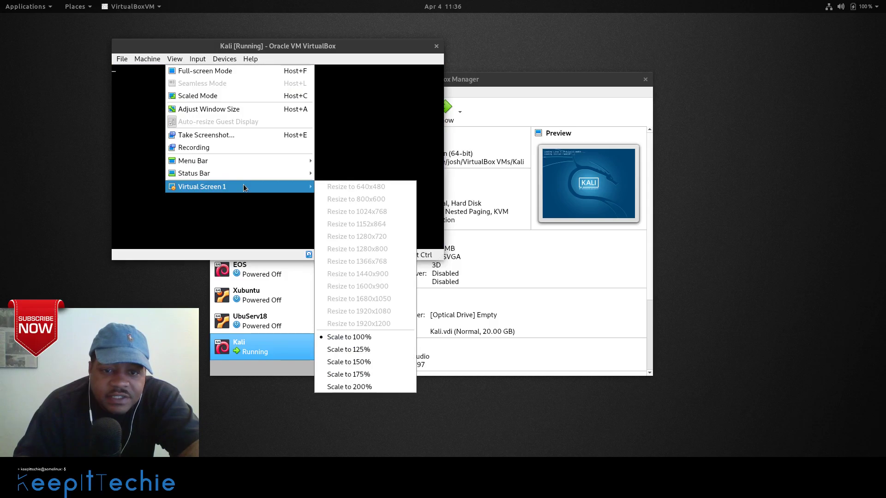
pyautogui.click(168, 47)
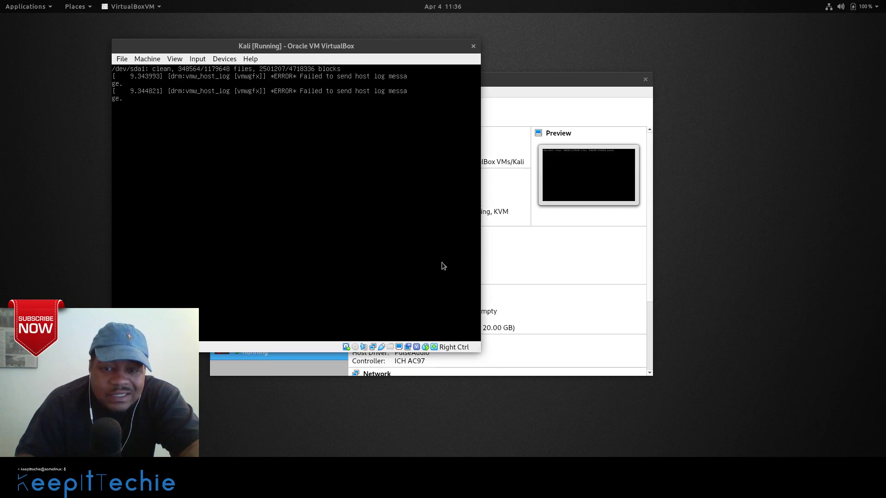
# Enlarge the VM window by its corner, then log in as root with the account password.
pyautogui.moveTo(477, 351); pyautogui.dragTo(821, 444)
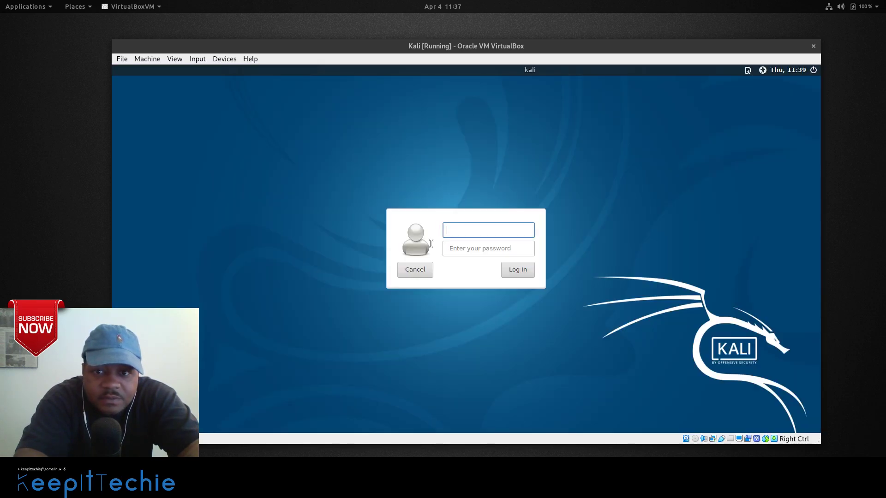
pyautogui.write('root')
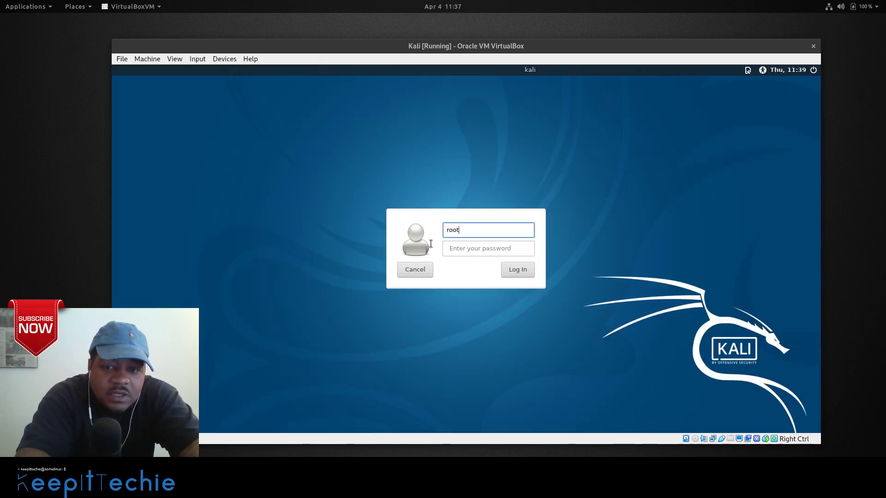
pyautogui.press('Return')
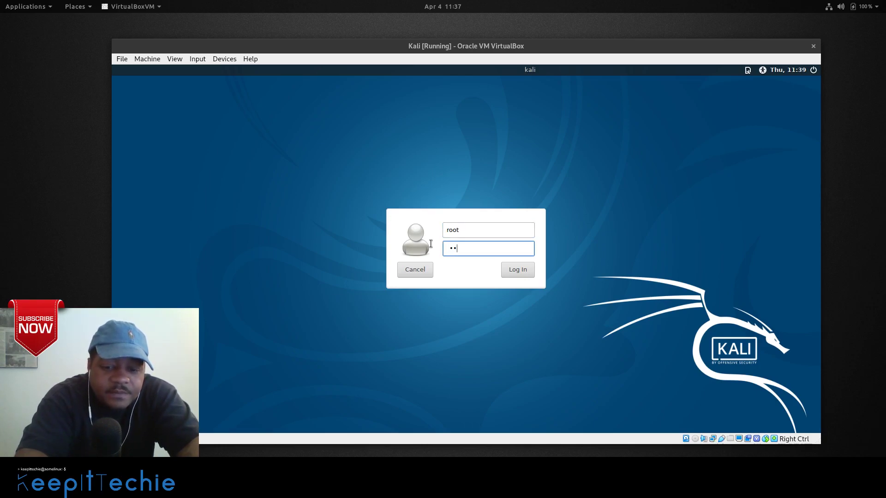
pyautogui.press('Return')
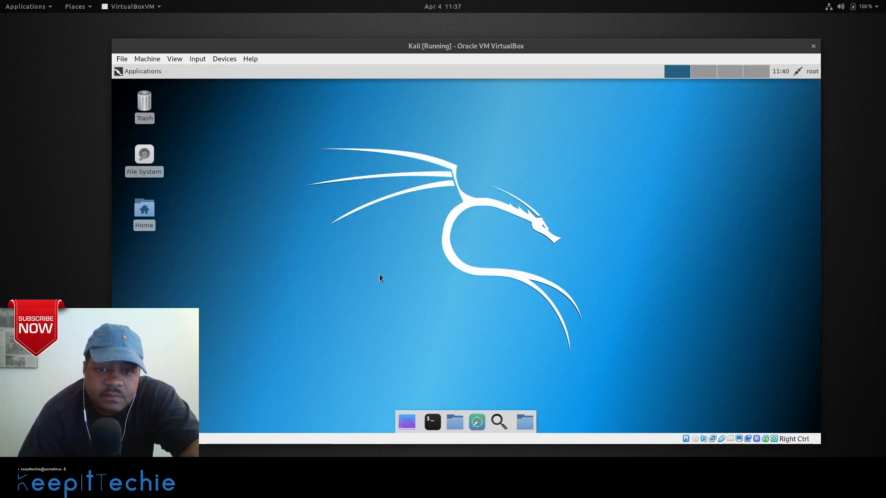
# Open the Applications menu and browse the numbered tool categories, ending on 06 - Wireless Attacks.
pyautogui.click(137, 73)
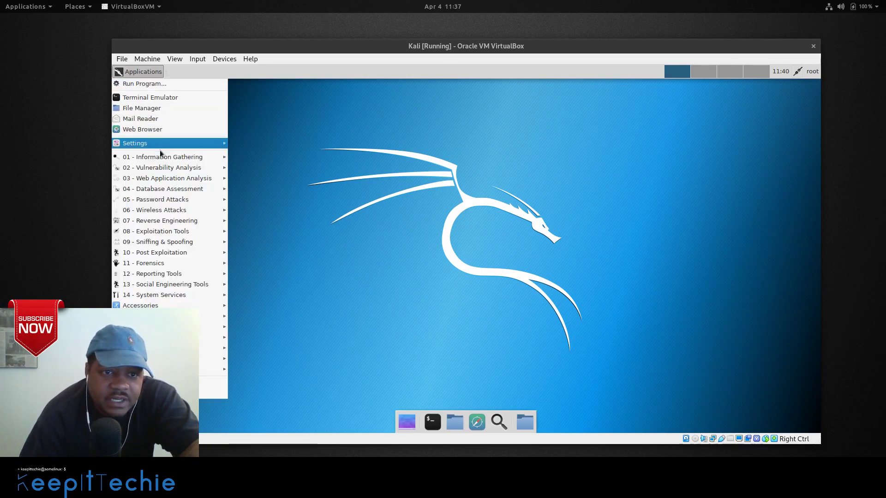
pyautogui.moveTo(158, 159)
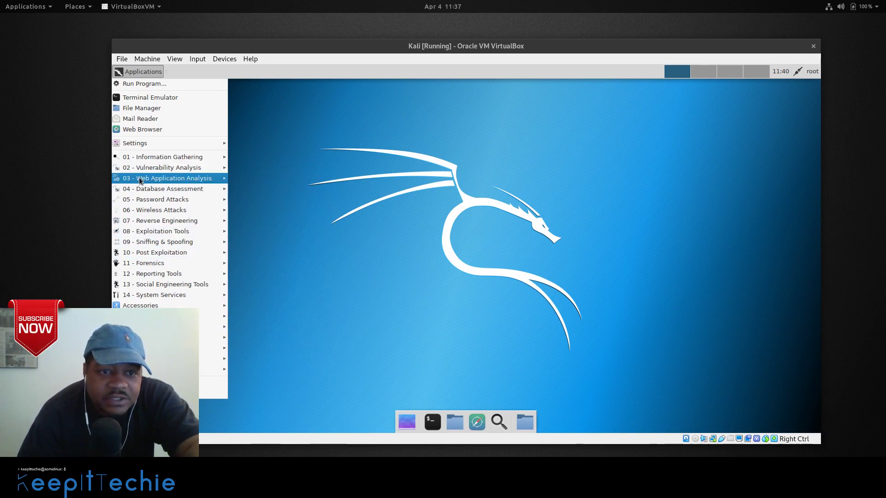
pyautogui.moveTo(179, 171)
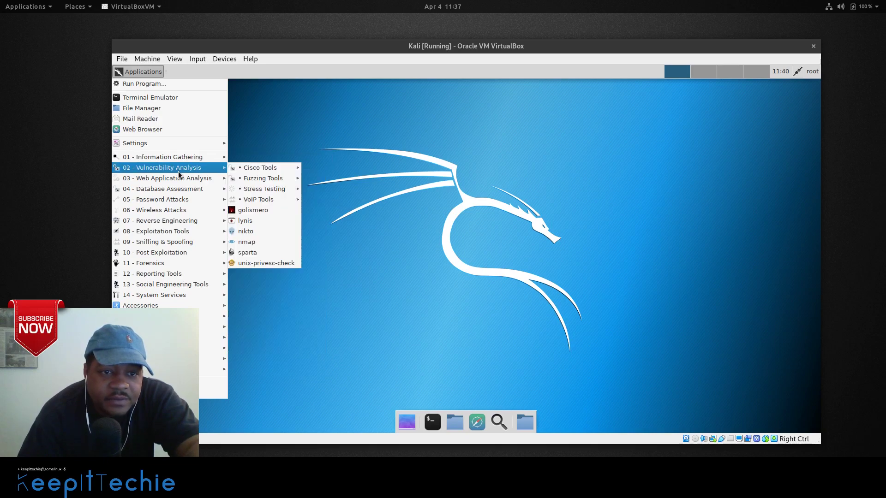
pyautogui.moveTo(155, 183)
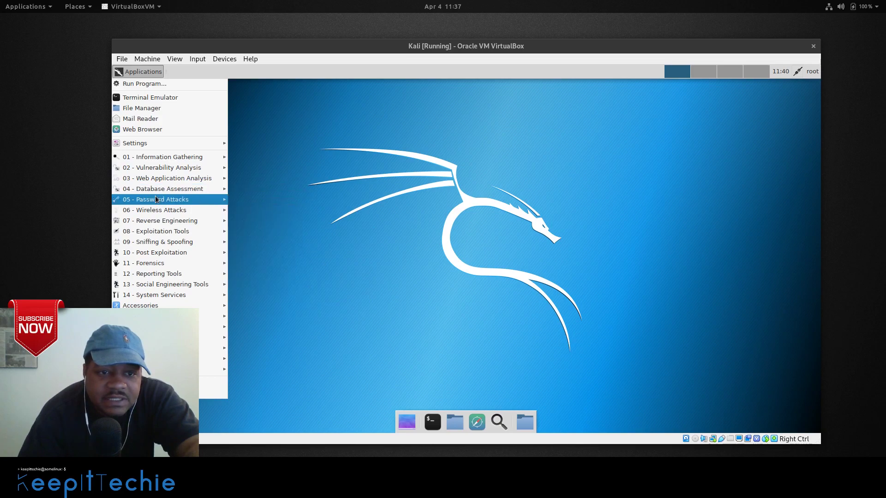
pyautogui.moveTo(171, 203)
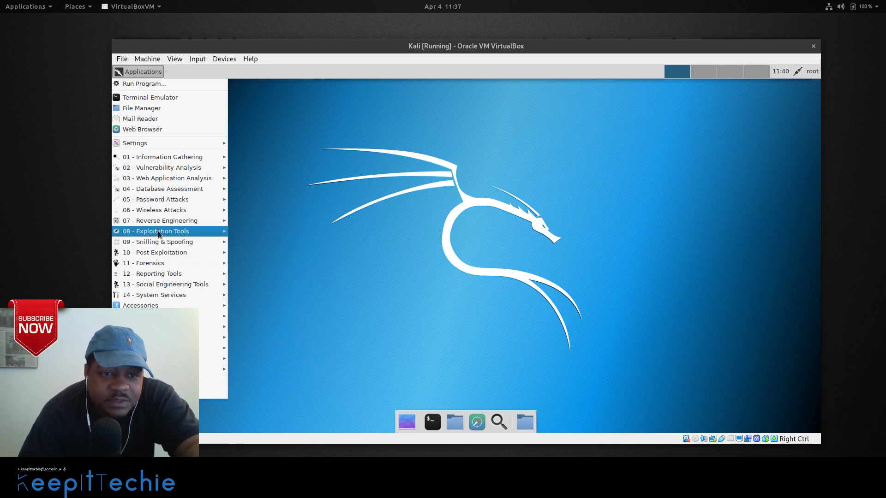
pyautogui.moveTo(169, 234)
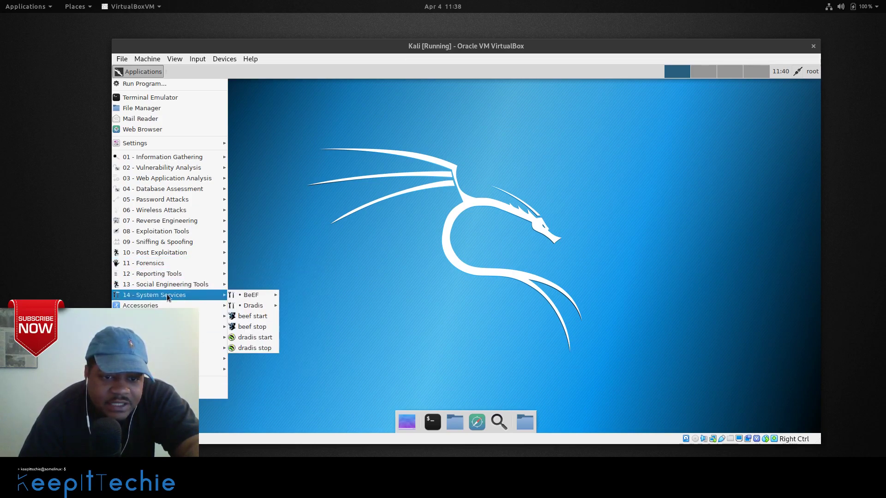
pyautogui.moveTo(170, 285)
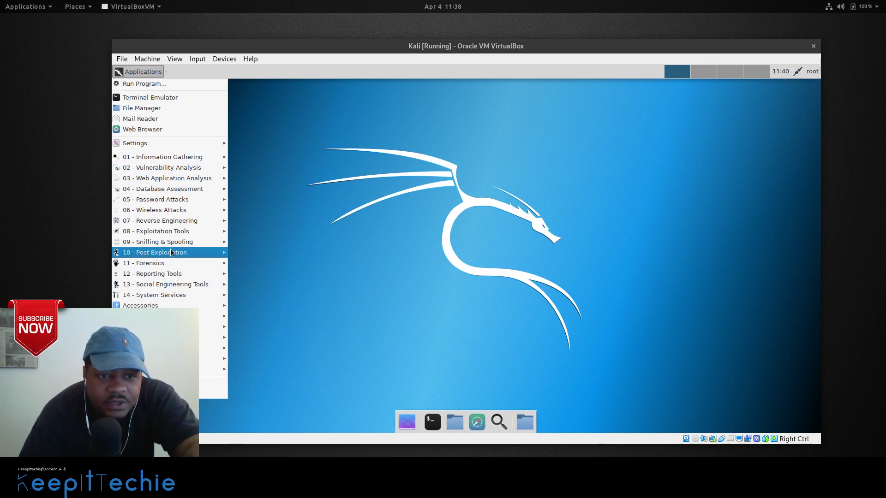
pyautogui.moveTo(299, 161)
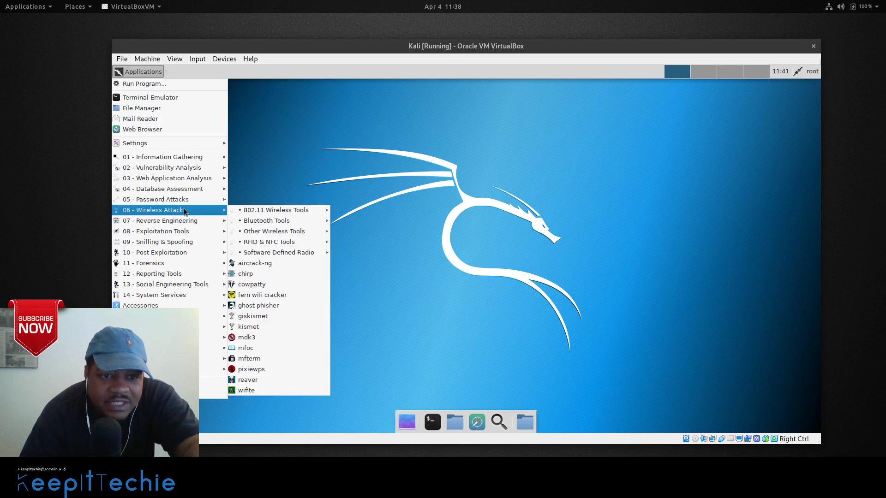
# Launch aircrack-ng from Wireless Attacks, move its terminal aside, and scroll up through its usage help.
pyautogui.click(259, 264)
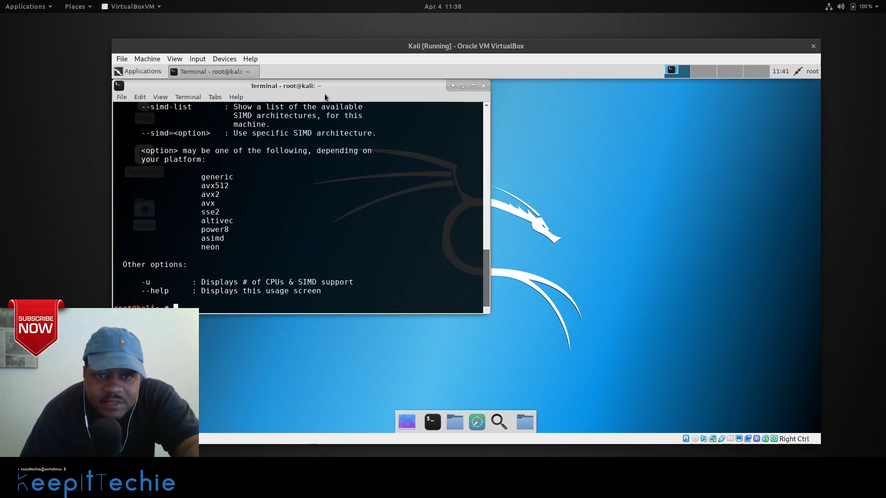
pyautogui.moveTo(329, 84); pyautogui.dragTo(447, 103)
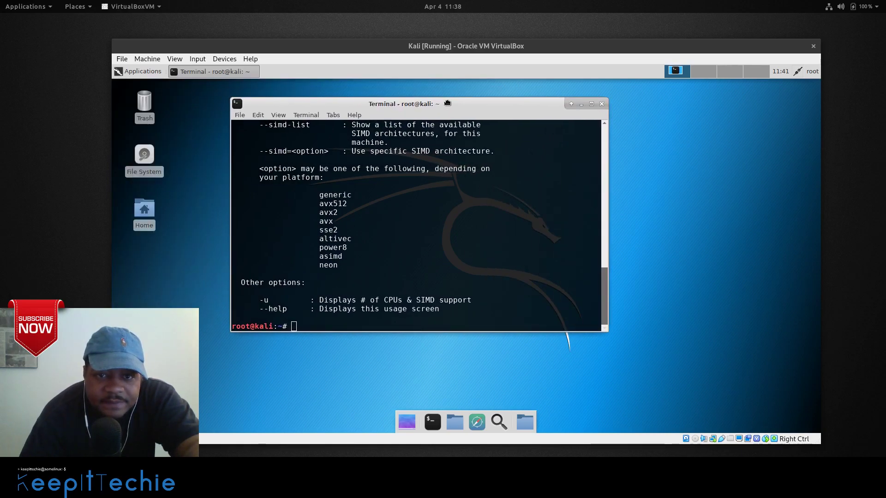
pyautogui.scroll(10, 480, 296)
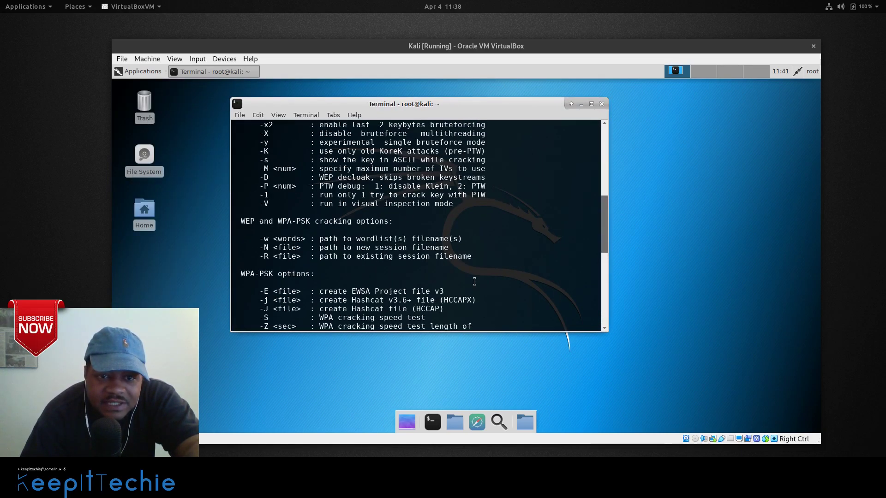
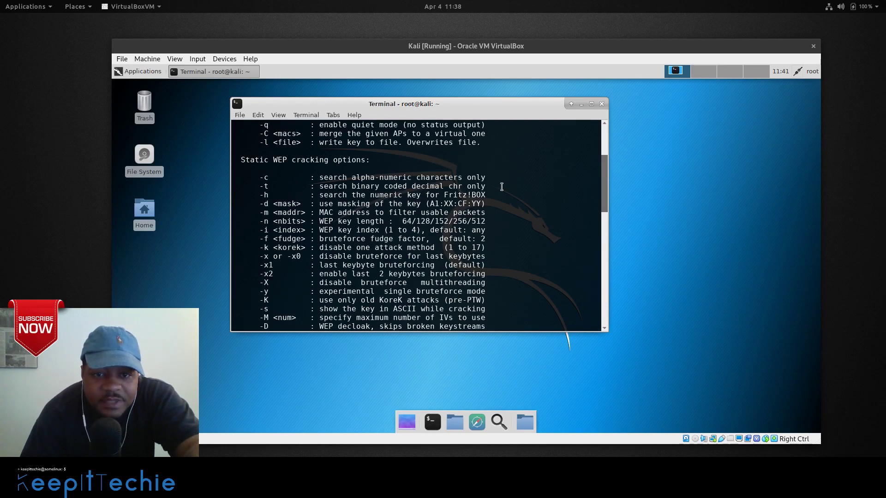
# Scroll to the end of the aircrack-ng help and close the terminal with the exit command.
pyautogui.scroll(-12, 502, 187)
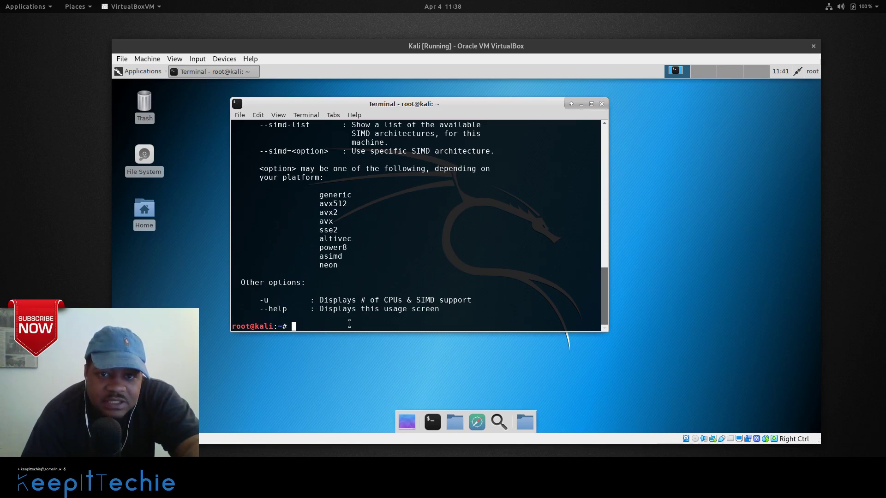
pyautogui.write('exit')
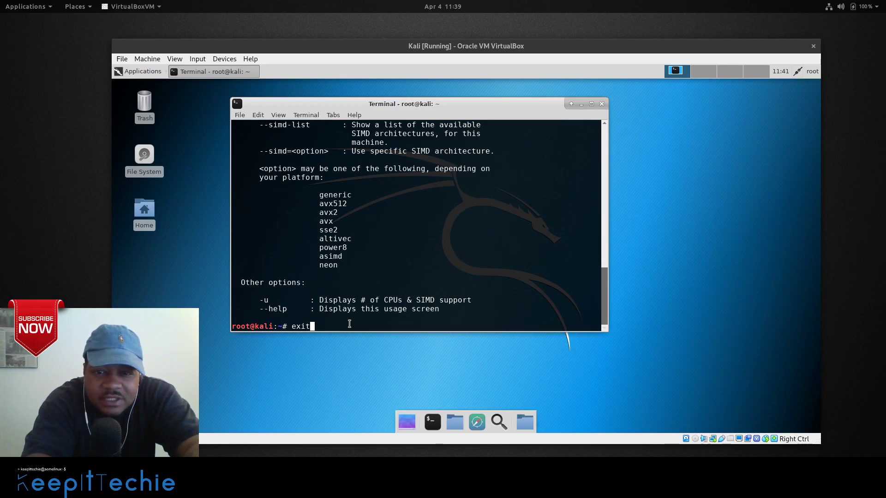
pyautogui.press('Return')
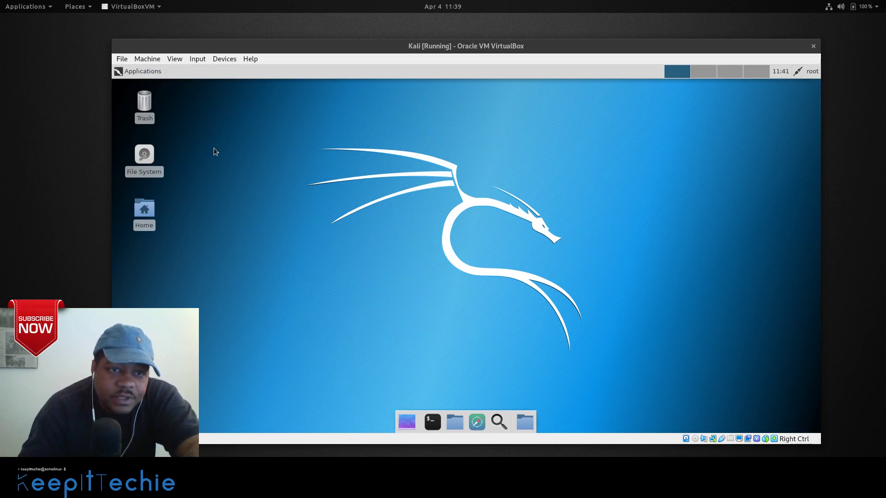
pyautogui.click(131, 72)
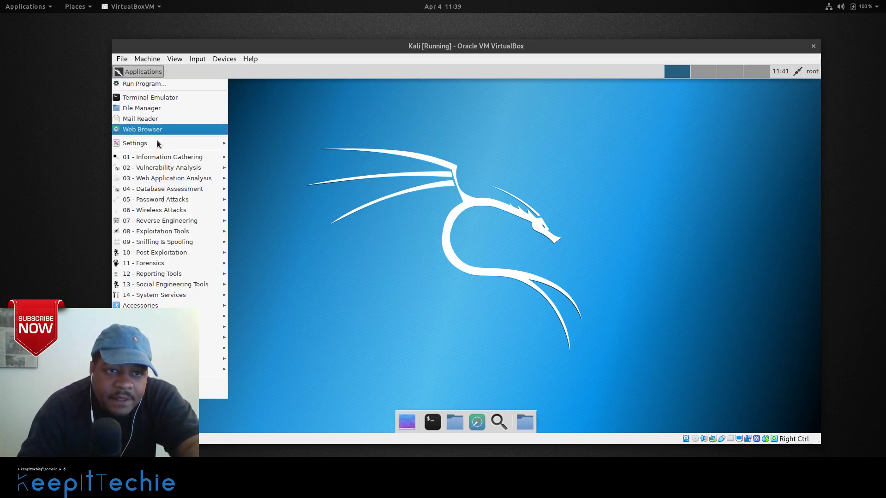
pyautogui.moveTo(152, 305)
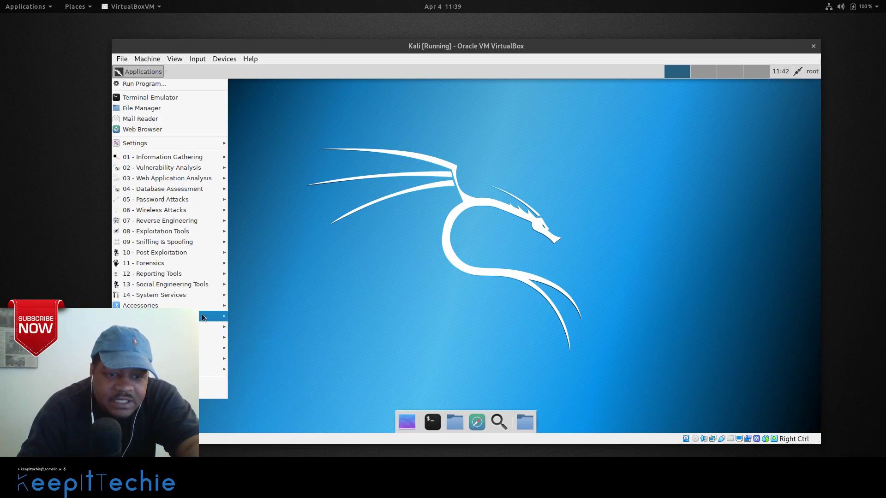
pyautogui.moveTo(203, 318)
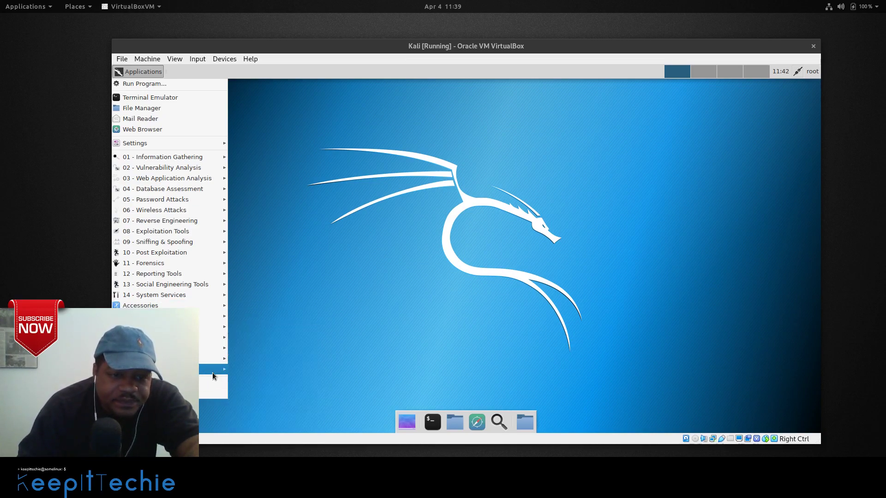
pyautogui.moveTo(215, 370)
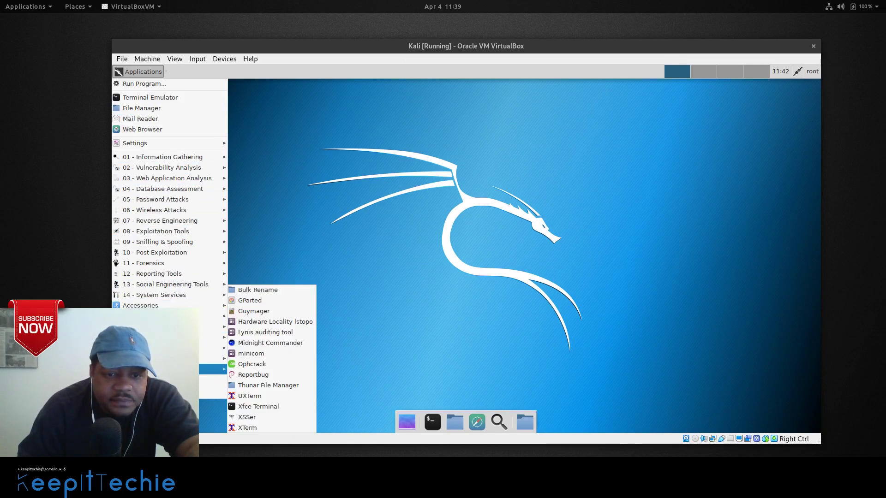
pyautogui.click(333, 242)
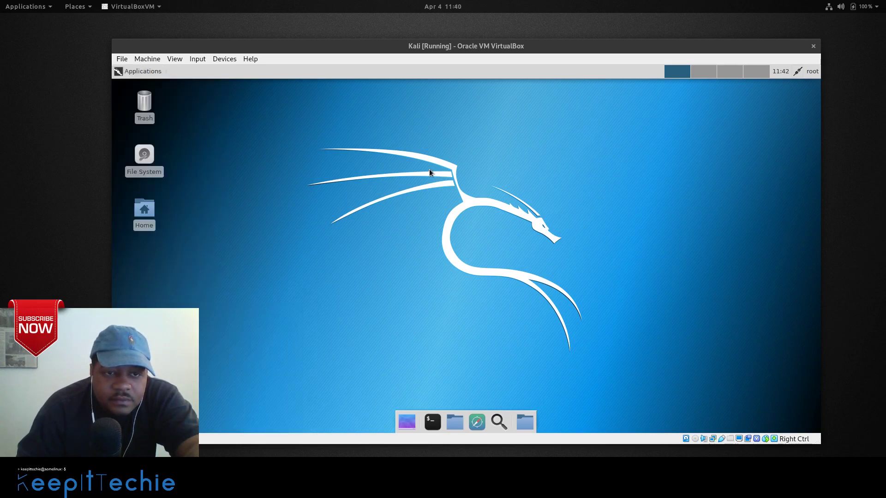